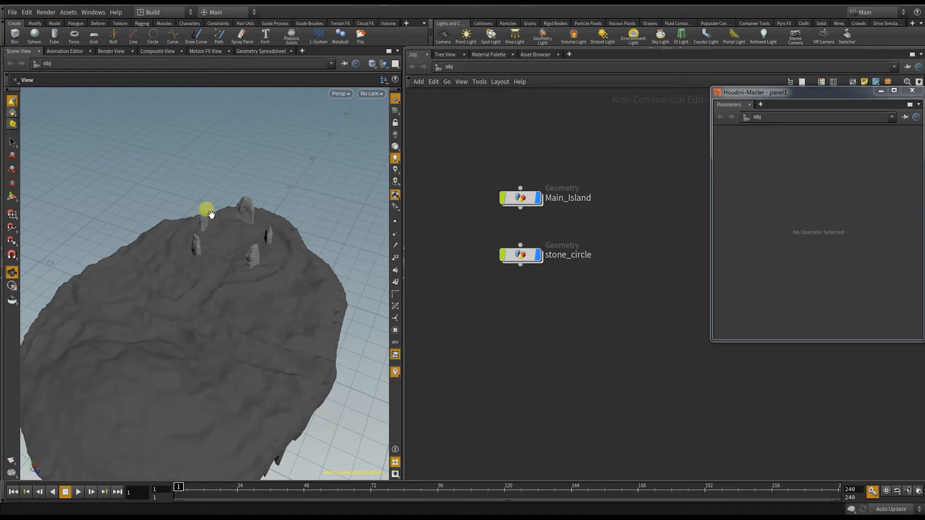
Step: Switch the viewport to the Top view and frame the island's lower path area
left_click_drag(285, 308, 267, 303)
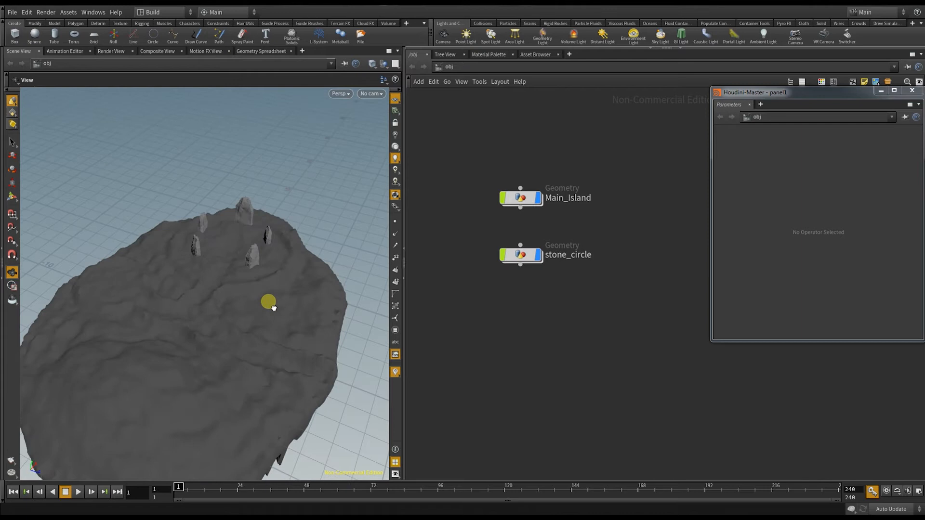
left_click(340, 94)
mouse_move(343, 115)
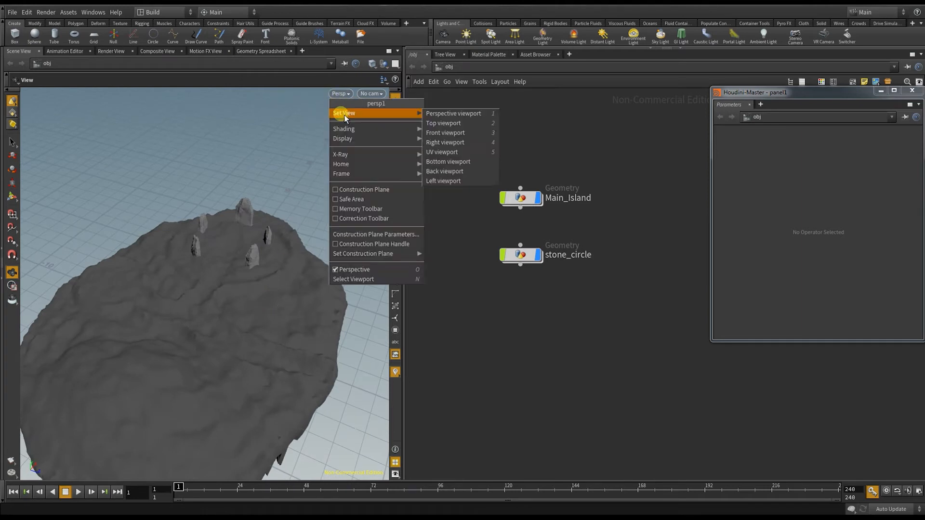
left_click(446, 123)
scroll(317, 319, "up", 6)
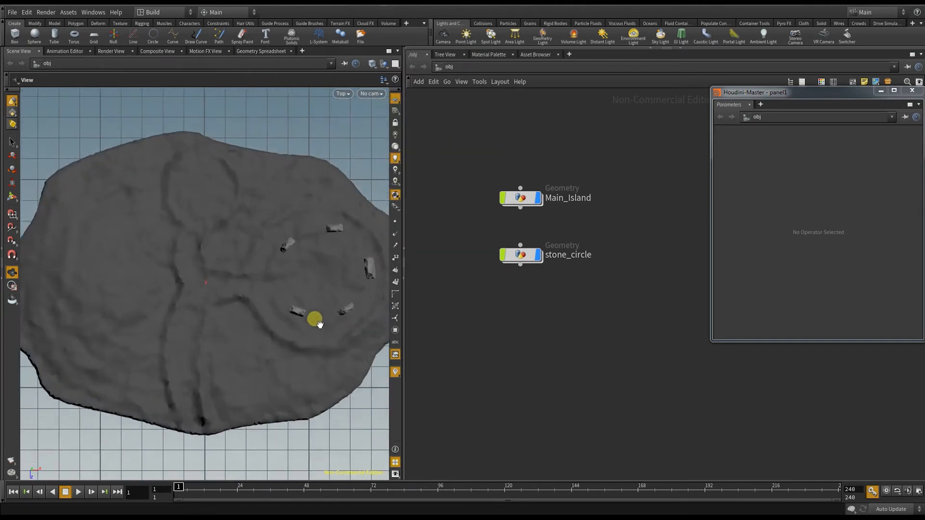
middle_click_drag(260, 346, 251, 242)
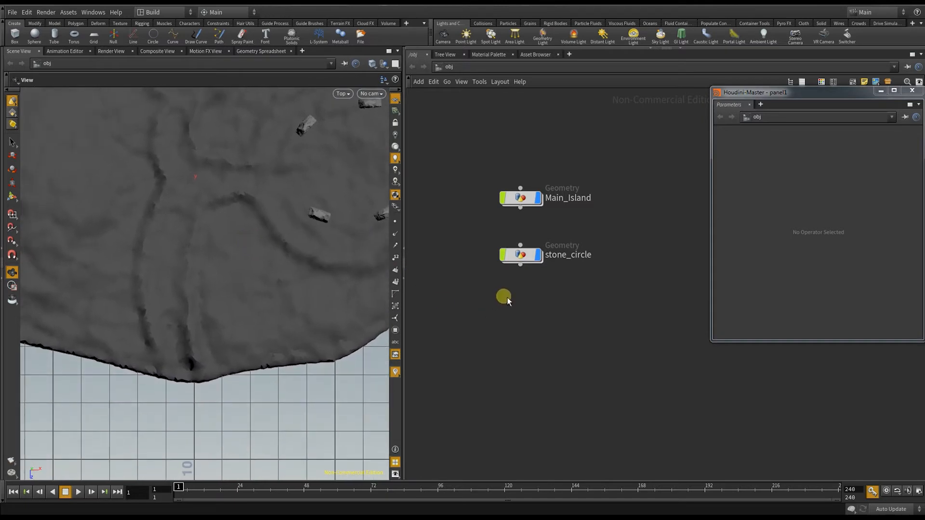
Step: Add a Geometry object to the scene network below stone_circle and name it stone_wall
key("Tab")
type("geo")
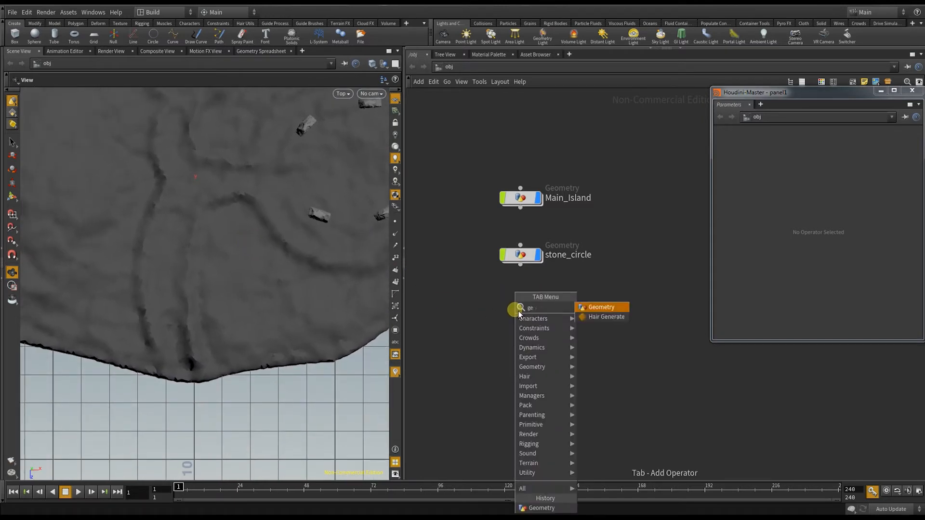
key("Return")
left_click(528, 320)
left_click(563, 319)
left_click_drag(572, 320, 536, 322)
type("stone_wa")
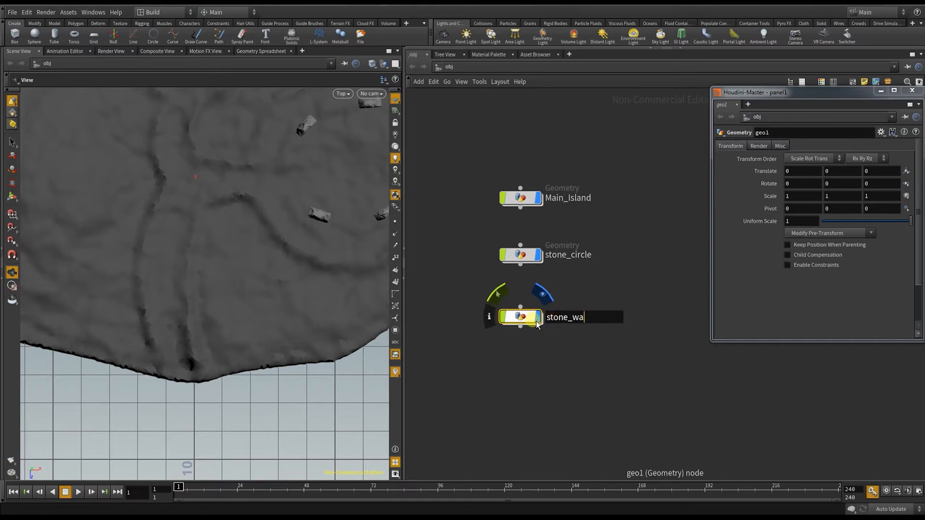
type("ll")
key("Return")
Step: Inside stone_wall, delete the default File node and add a Curve node with its drawing tool active
double_click(527, 321)
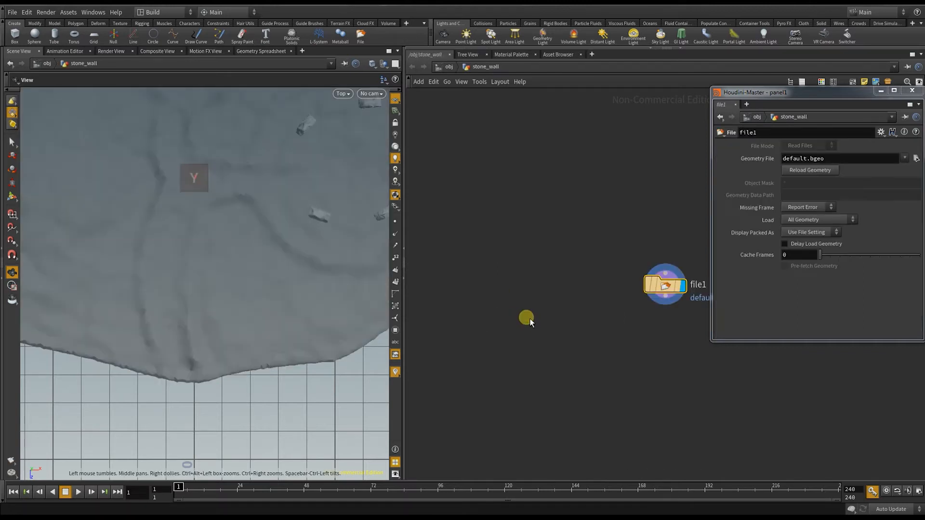
left_click_drag(662, 285, 573, 223)
key("Delete")
key("Tab")
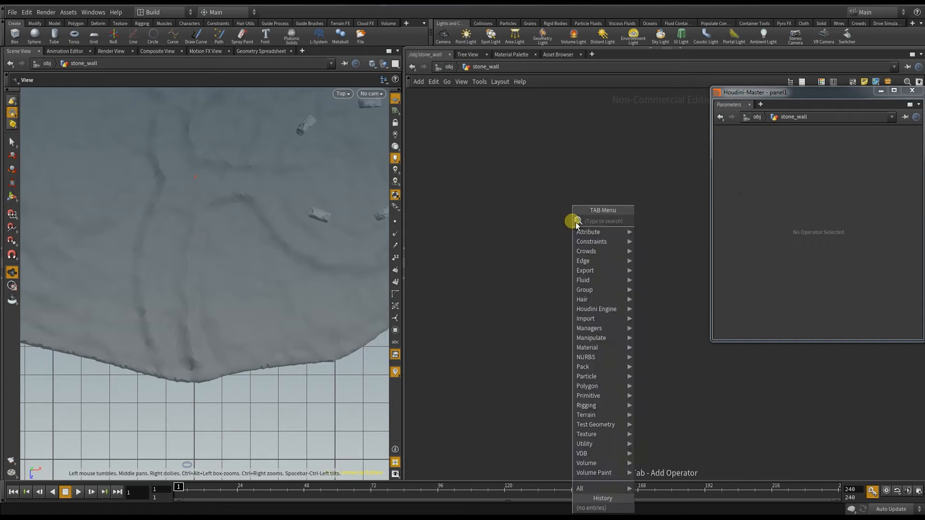
type("curve")
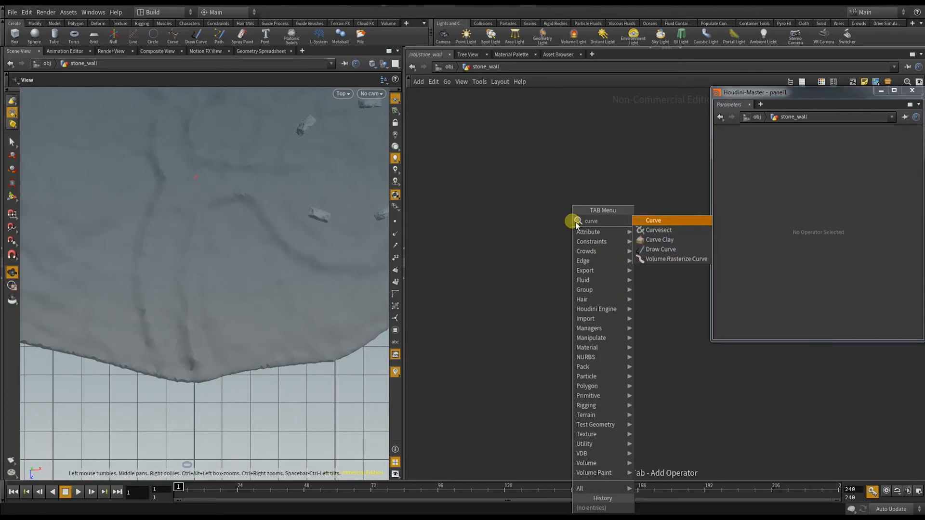
key("Return")
left_click(539, 202)
left_click_drag(541, 203, 546, 200)
key("Return")
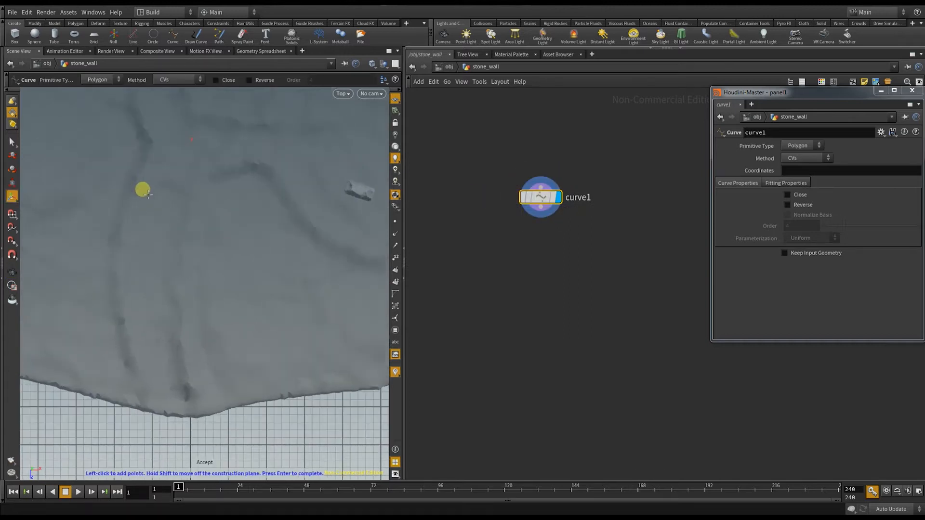
Step: Draw one continuous open curve along the path's edges, around both round clearings and back to the island's near shore
left_click(153, 407)
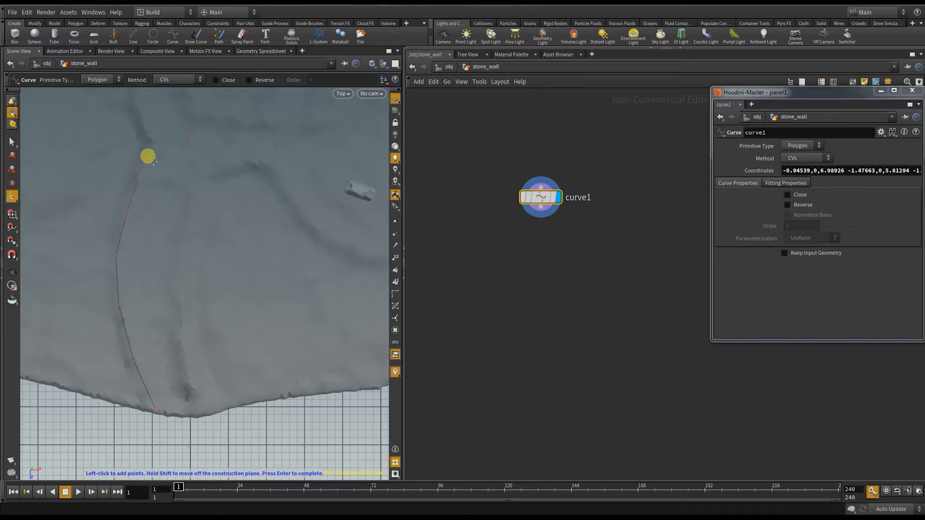
middle_click_drag(150, 134, 168, 241)
key("ctrl+z")
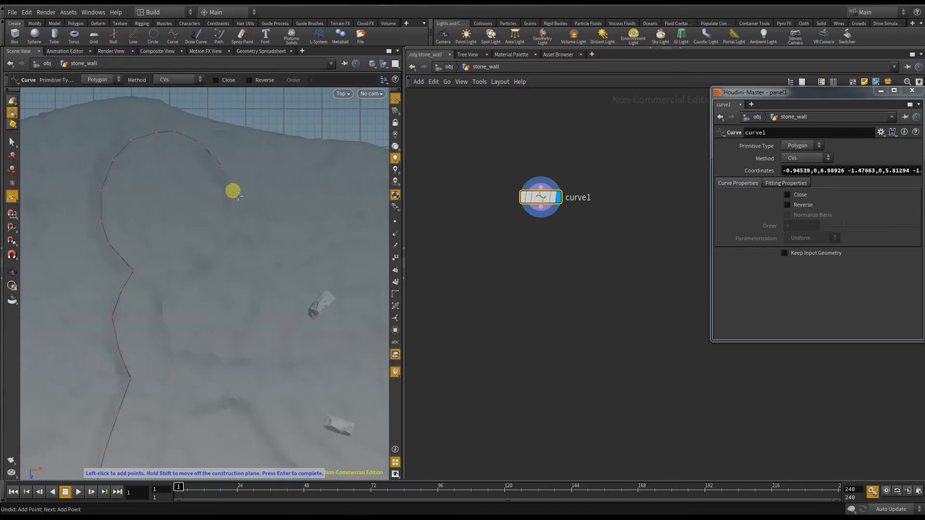
left_click(208, 355)
left_click(241, 358)
middle_click_drag(243, 359, 114, 326, "alt")
mouse_move(114, 326)
right_mouse_down("alt")
mouse_move(164, 341)
mouse_move(107, 322)
right_mouse_up("alt")
left_click(132, 314)
left_click(132, 286)
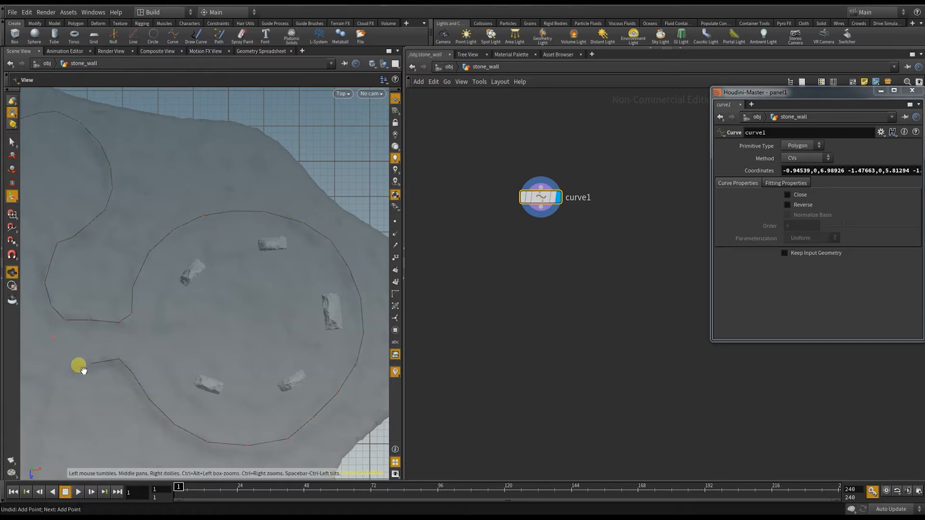
left_click(90, 364)
middle_click_drag(90, 364, 193, 247, "alt")
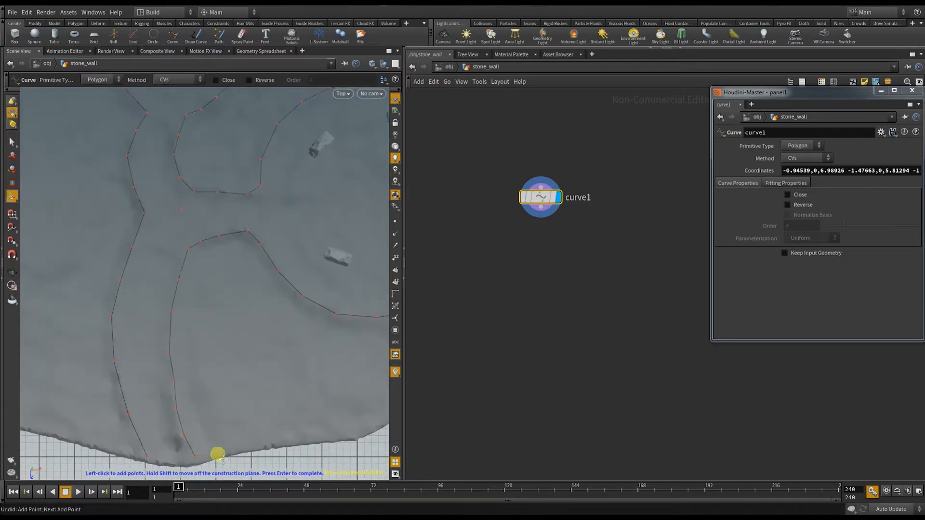
key("Return")
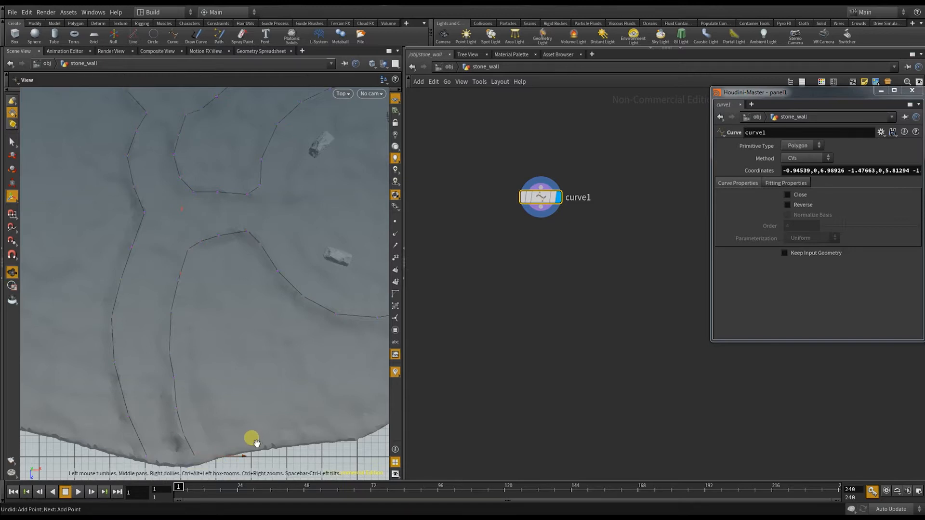
middle_click_drag(250, 437, 229, 367, "alt")
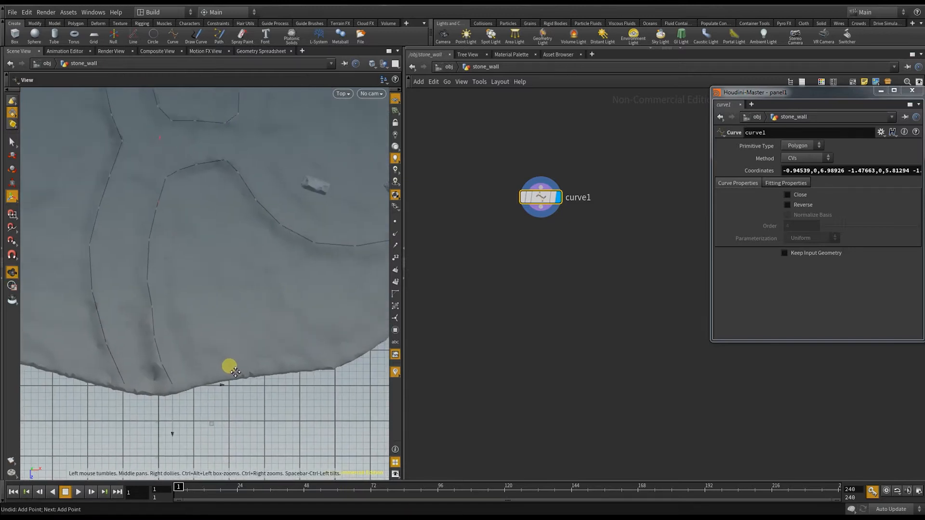
Step: Set the curve's primitive type to NURBS and return the viewport to the Perspective view
left_click(796, 153)
left_click(799, 160)
middle_click_drag(266, 166, 269, 263, "alt")
scroll(270, 262, "down", 3)
key("space+1")
mouse_move(200, 290)
left_mouse_down("alt")
mouse_move(206, 323)
mouse_move(194, 301)
mouse_move(200, 291)
left_mouse_up("alt")
Step: Add a Transform node after the curve, display it, and set its Y translation to 1
key("Tab")
type("tran")
key("Return")
left_click(547, 247)
left_click_drag(541, 208, 541, 236)
left_click(565, 224)
middle_click_drag(836, 183, 899, 191)
key("Escape")
Step: Select the curve node and turn on point display in the viewport
left_click_drag(186, 244, 270, 310)
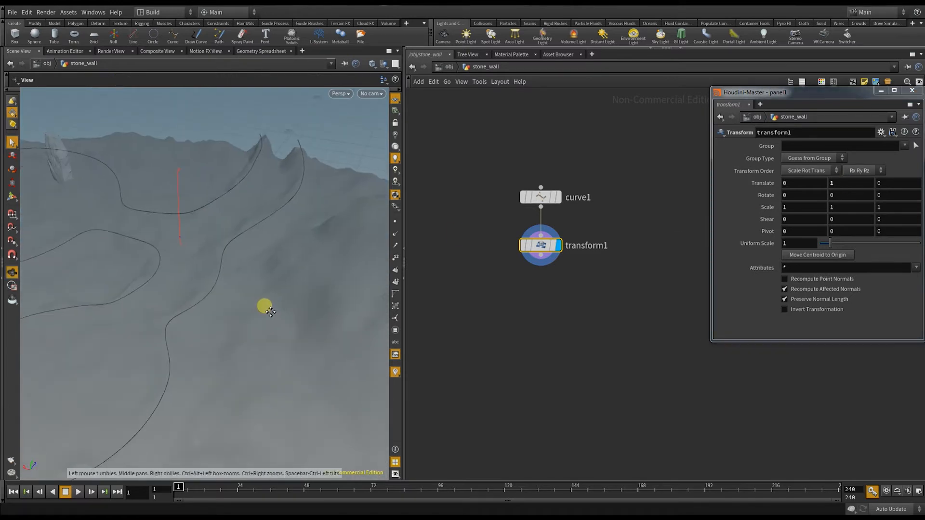
left_click_drag(339, 189, 446, 256)
left_click(544, 198)
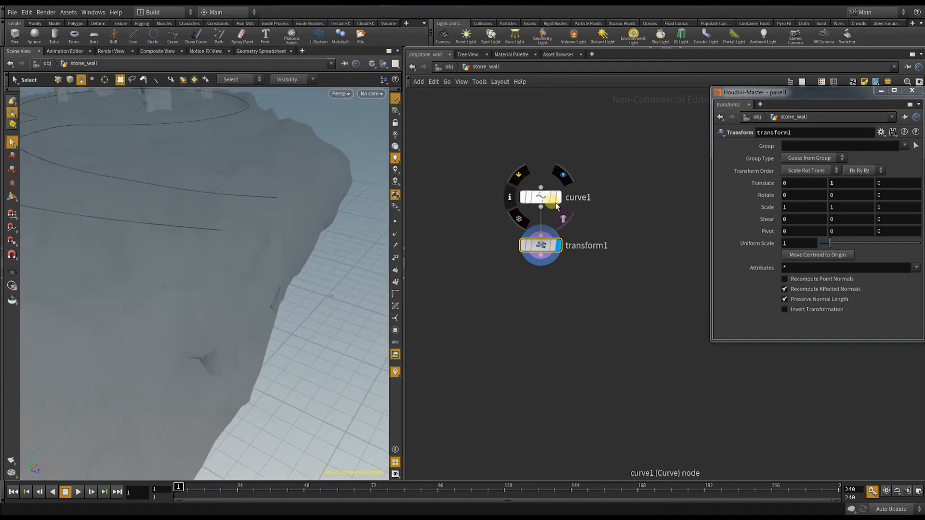
left_click(278, 253)
left_click(273, 266)
left_click(395, 223)
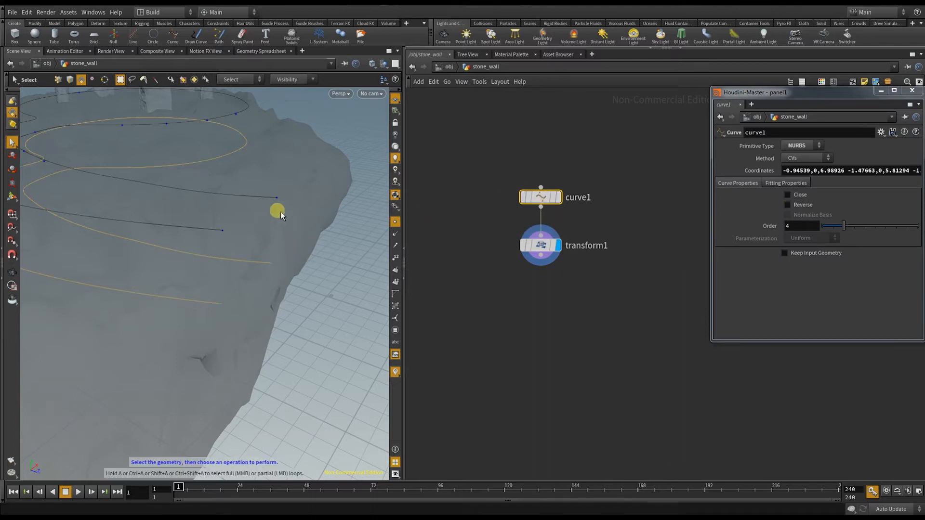
Step: Edit the curve by lowering its two end points at the island's edge toward the terrain
left_click(273, 266)
left_click(11, 197)
left_click_drag(279, 222, 275, 249)
left_click_drag(213, 310, 234, 252)
key("space")
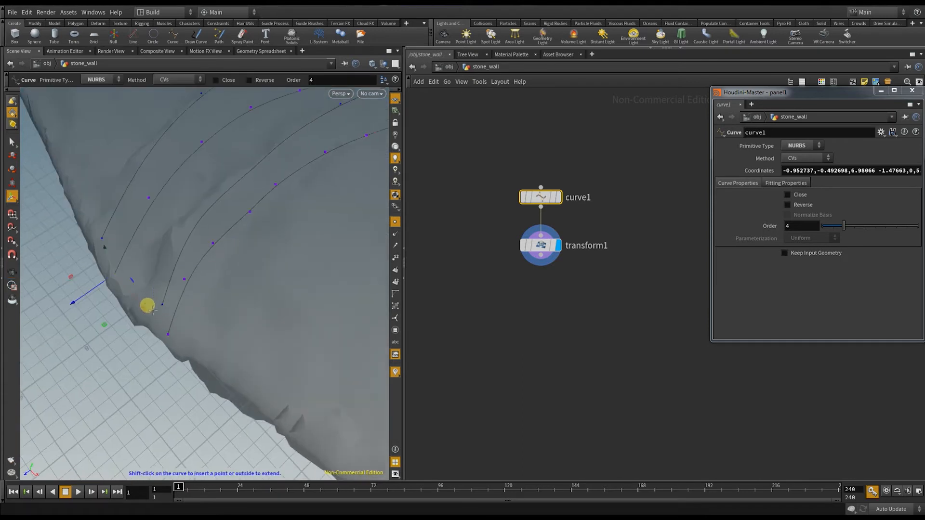
left_click_drag(166, 310, 109, 304)
Step: Add a Resample node after the transform with a level of detail of 0.14 and a segment length of 0.21
left_click(549, 301)
key("Tab")
type("re")
key("Return")
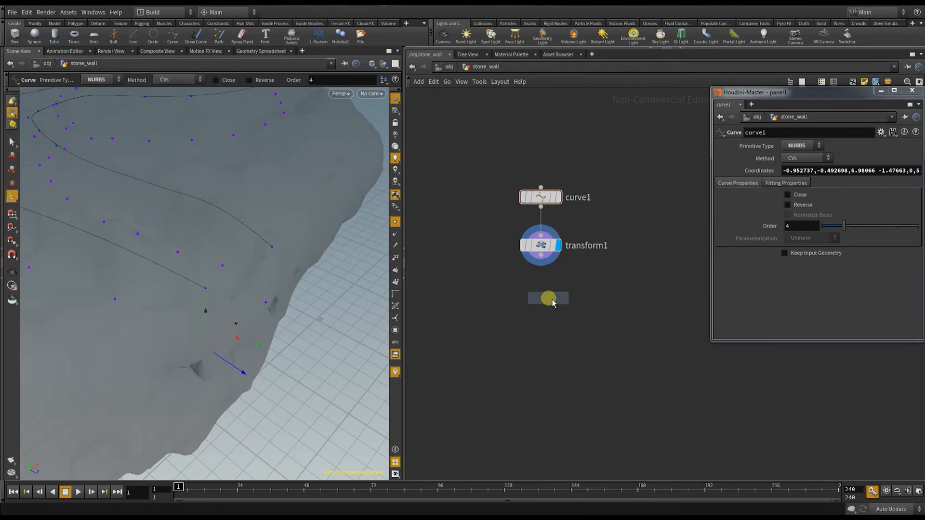
left_click(549, 301)
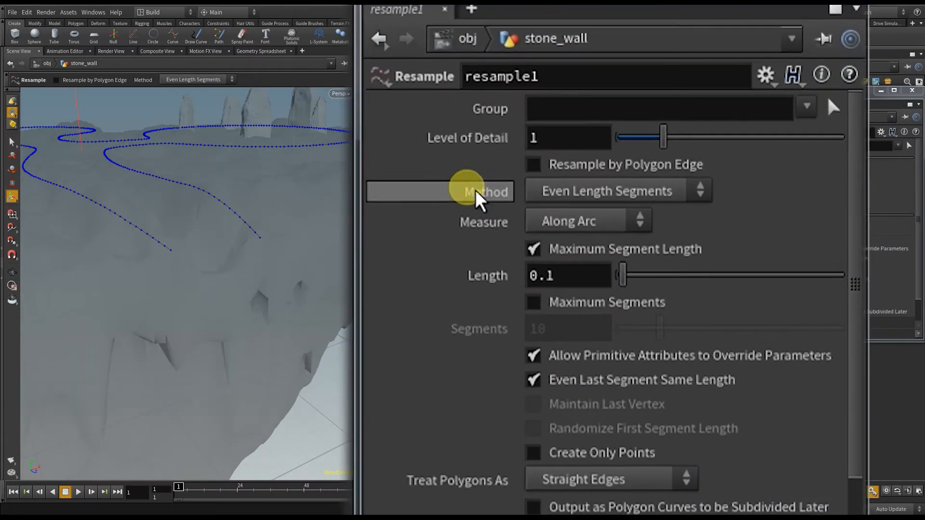
mouse_move(612, 279)
left_mouse_down()
mouse_move(639, 285)
mouse_move(617, 279)
left_mouse_up()
middle_click_drag(552, 130, 482, 152)
left_click_drag(320, 203, 328, 293, "alt")
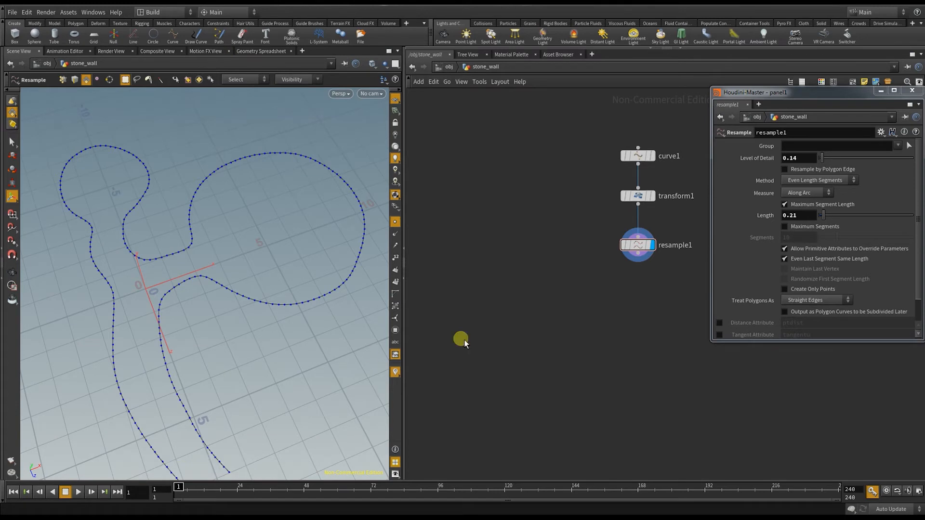
Step: Add a separate Box node beside the curve network and display it
key("Tab")
type("box")
key("Return")
left_click(442, 154)
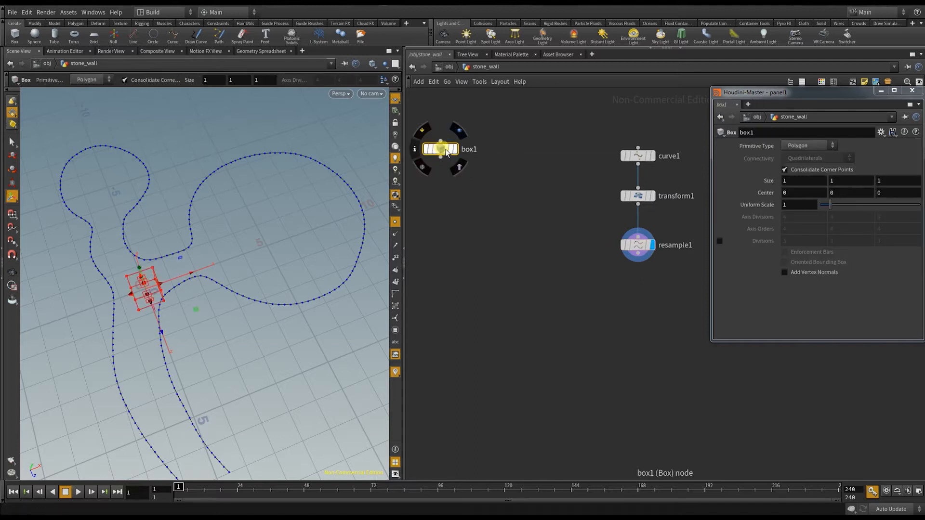
left_click(459, 130)
key("Escape")
Step: Narrow the box with its face handles to about 0.74 by 1 by 0.53
left_click_drag(187, 355, 275, 245)
key("Return")
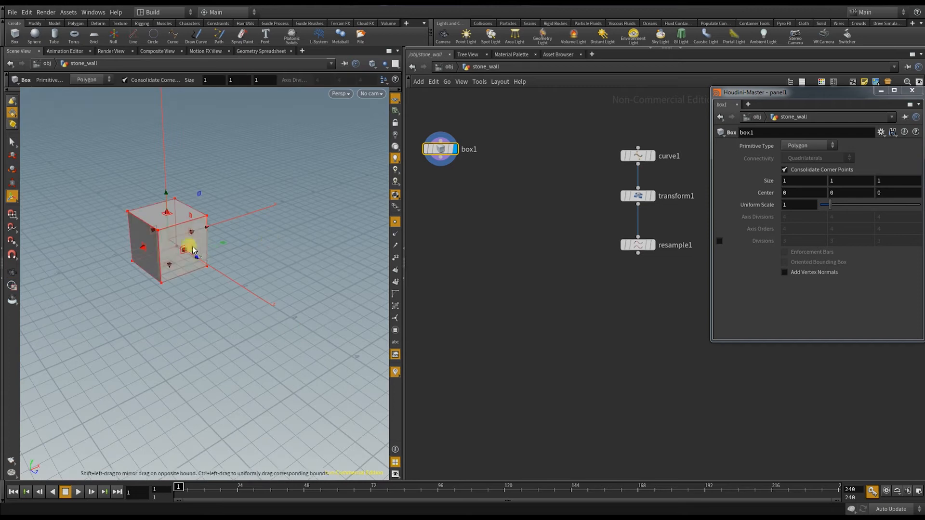
left_click_drag(188, 254, 169, 237)
left_click_drag(143, 245, 151, 245)
right_click_drag(151, 243, 137, 239, "alt")
middle_click_drag(145, 246, 203, 293, "alt")
left_click_drag(203, 293, 180, 301, "alt")
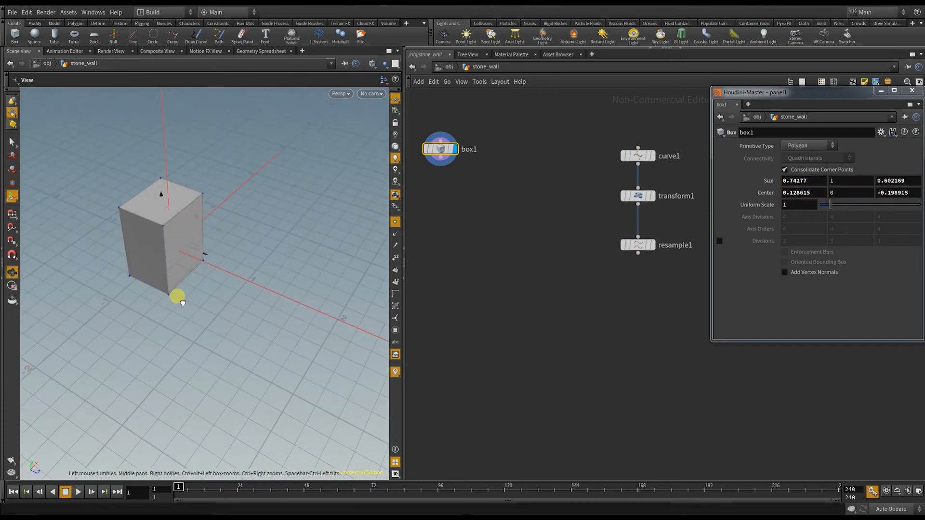
left_click_drag(190, 251, 182, 243)
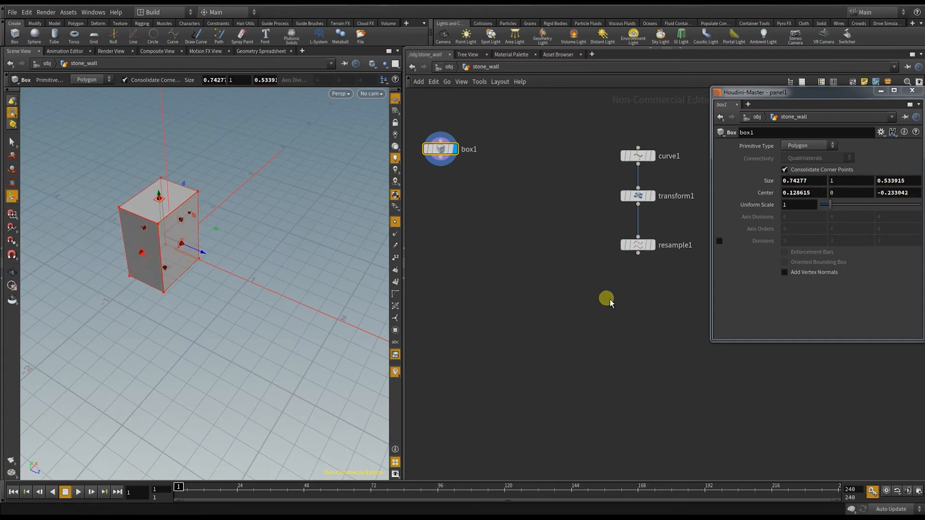
Step: Set the first box's primitive type to Polygon Mesh
left_click(809, 145)
left_click(804, 156)
key("Escape")
left_click_drag(333, 250, 281, 232, "alt")
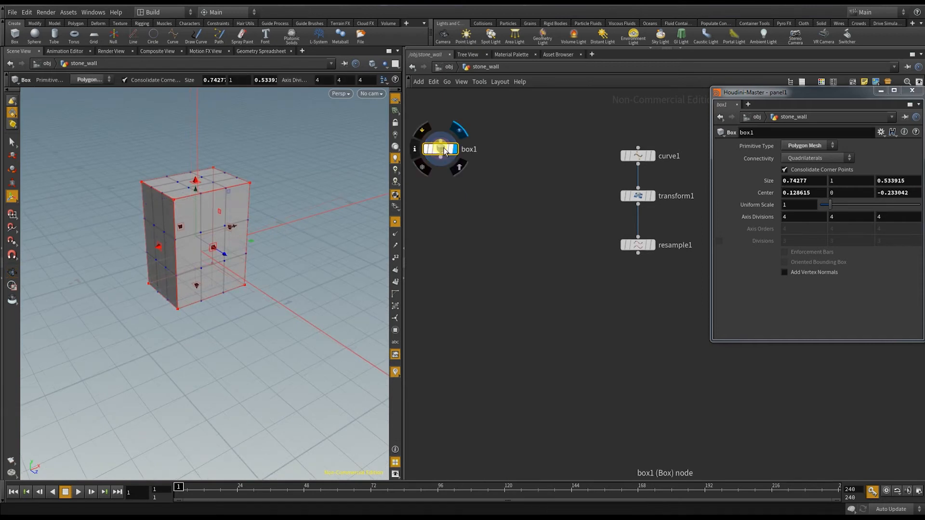
Step: Duplicate the box as a second box fed by the first, with primitive type Polygon and divisions of 3, 3, 3 enabled
mouse_move(440, 147)
left_mouse_down("alt")
mouse_move(481, 193)
mouse_move(444, 164)
left_mouse_up("alt")
left_click(809, 145)
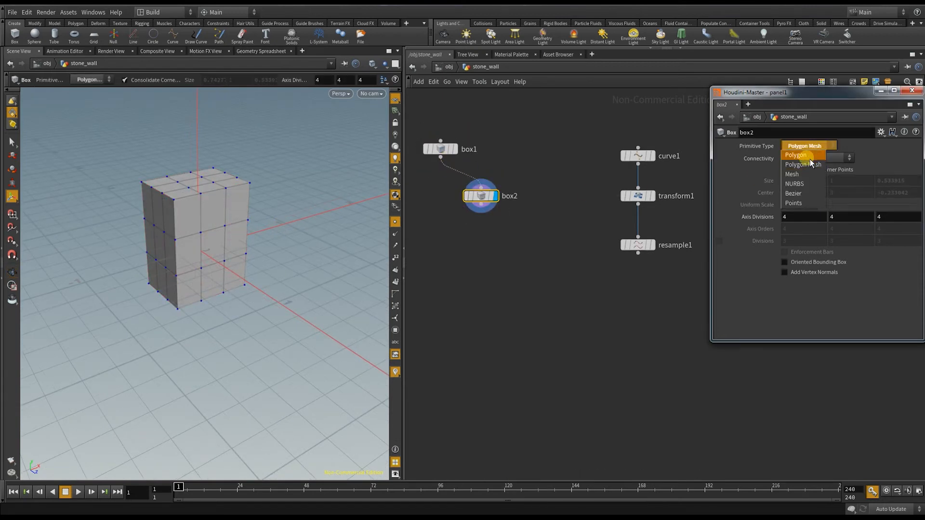
left_click(810, 157)
left_click(726, 244)
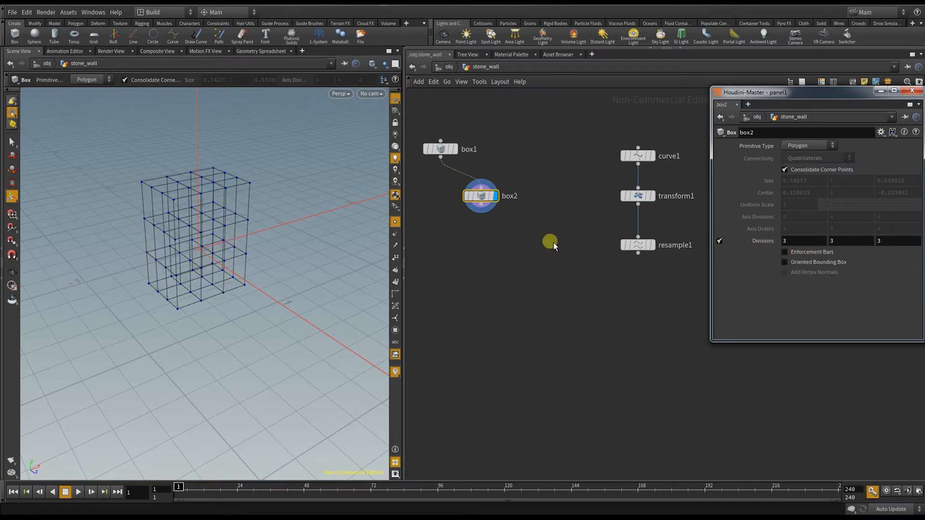
mouse_move(302, 243)
left_mouse_down("alt")
mouse_move(281, 243)
mouse_move(301, 245)
left_mouse_up("alt")
Step: Add a Point Jitter node after the second box, display it, and set its scale to 0.07
key("Tab")
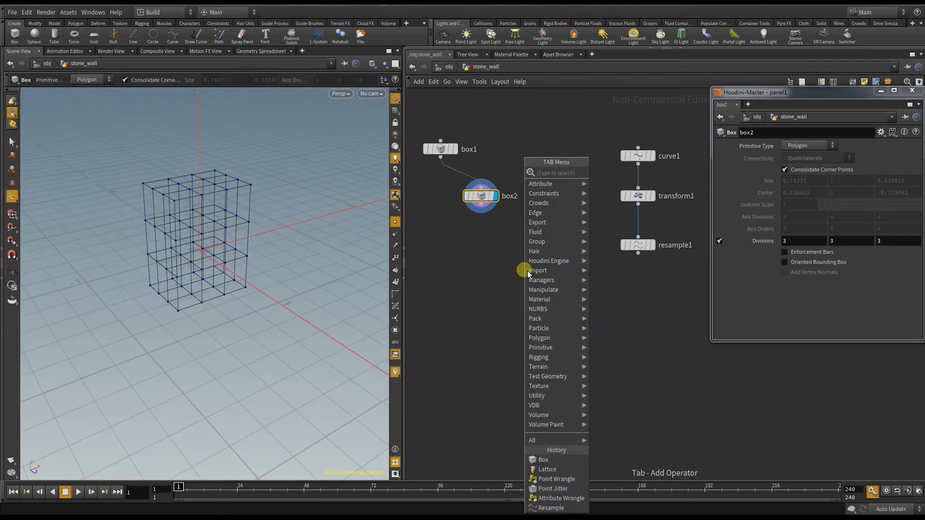
type("jitter")
key("Return")
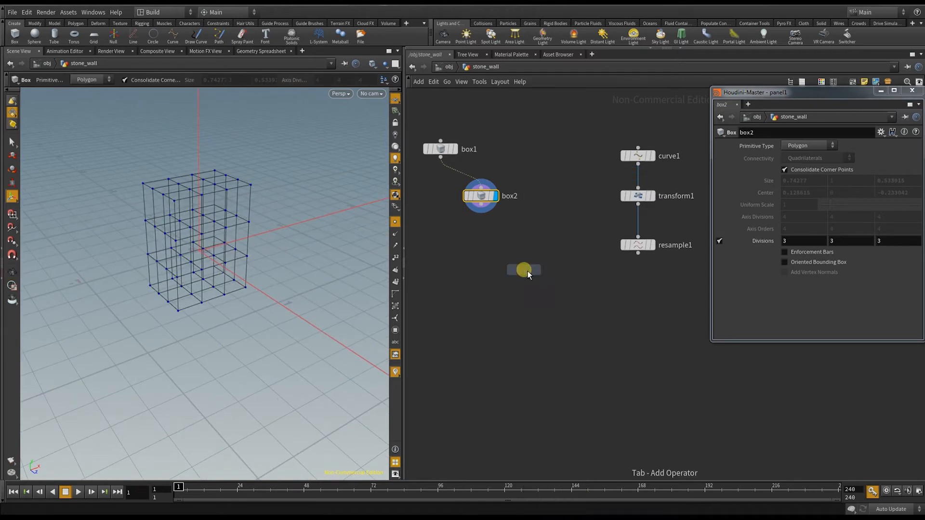
left_click(532, 266)
left_click_drag(480, 206, 531, 258)
left_click(546, 250)
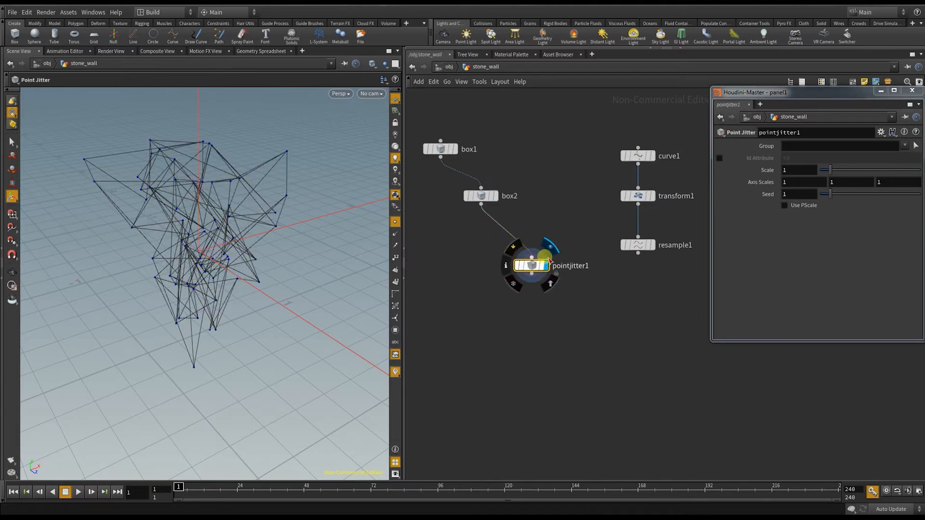
middle_click_drag(810, 170, 424, 197)
Step: Add a Lattice node to the network below the two boxes
key("Tab")
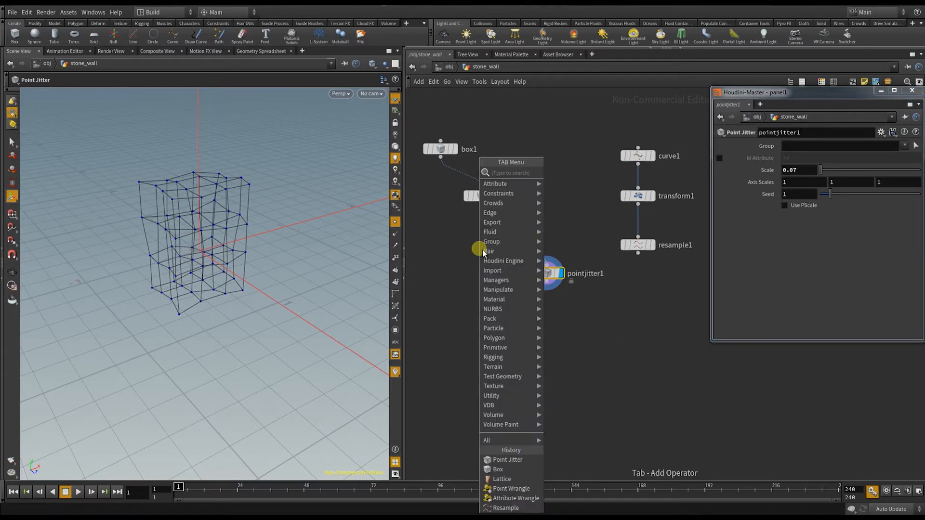
type("latt")
key("Return")
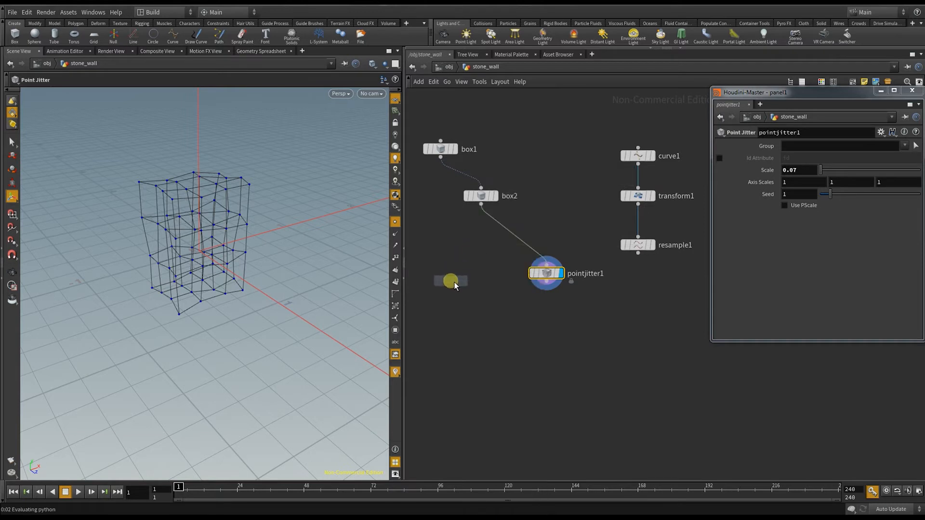
left_click(457, 312)
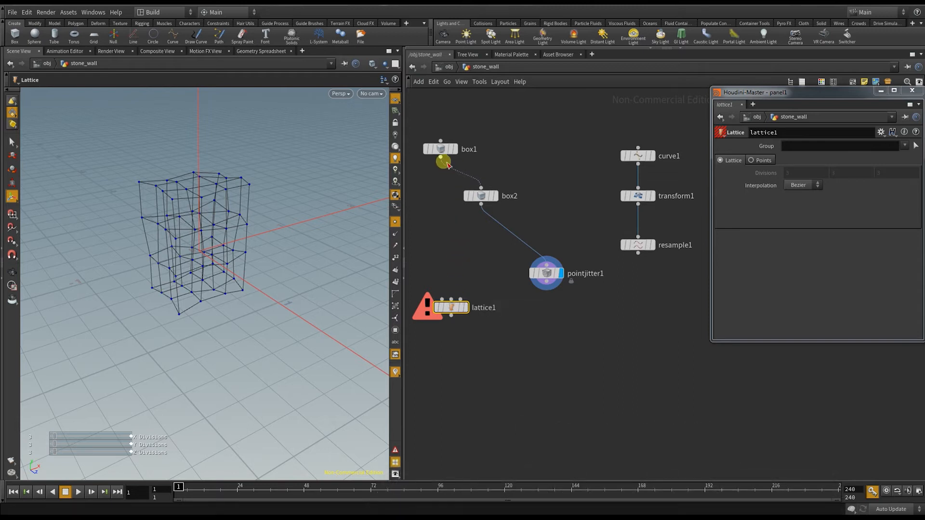
Step: Wire the first box, second box and Point Jitter into the lattice's first, second and third inputs, and display the lattice
mouse_move(448, 146)
left_click(461, 130)
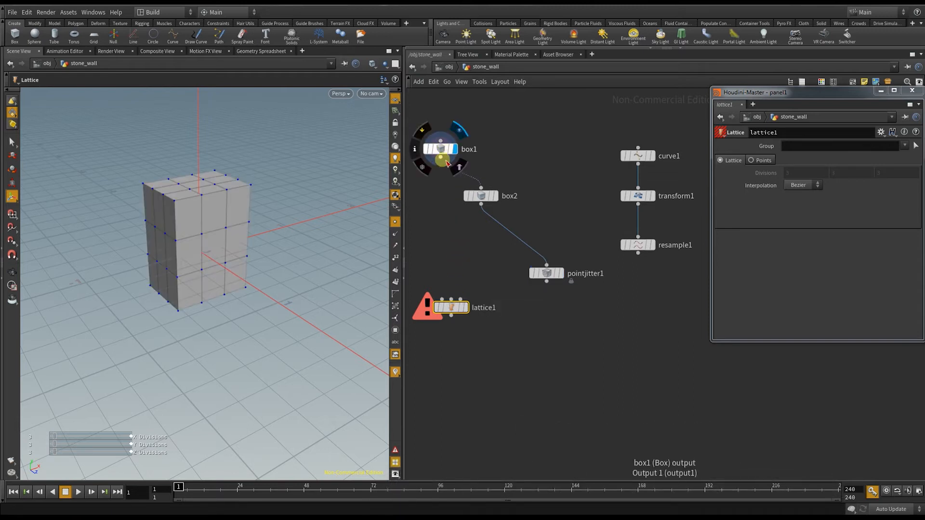
left_click(443, 162)
left_click(442, 299)
mouse_move(481, 197)
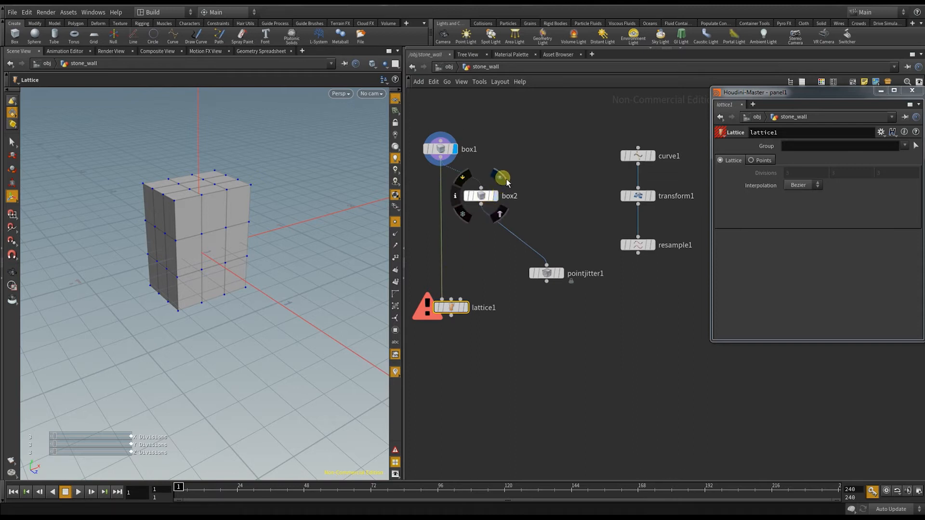
left_click(502, 177)
left_click(481, 206)
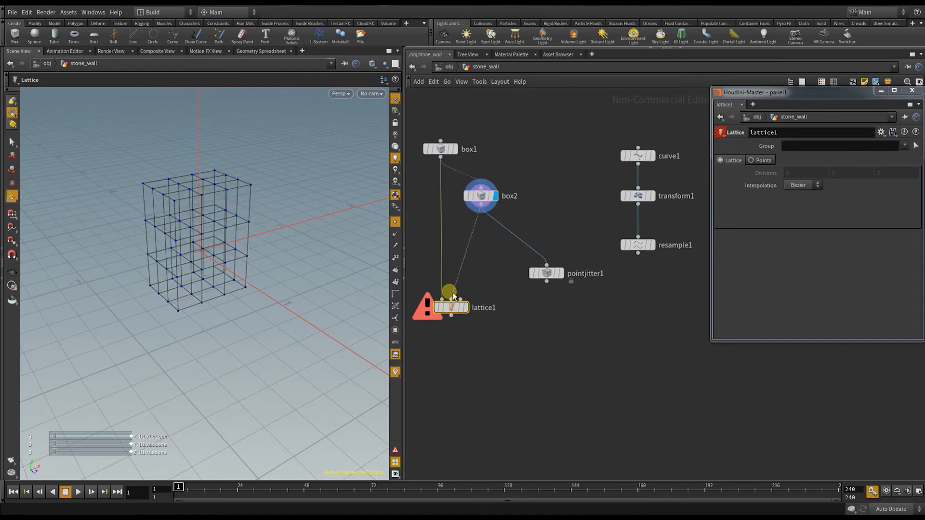
left_click(565, 255)
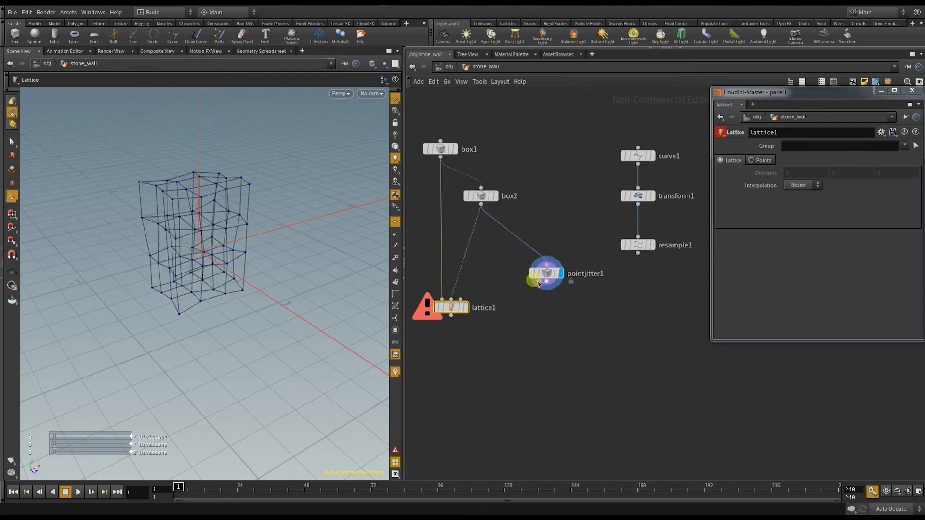
left_click(547, 289)
left_click(461, 299)
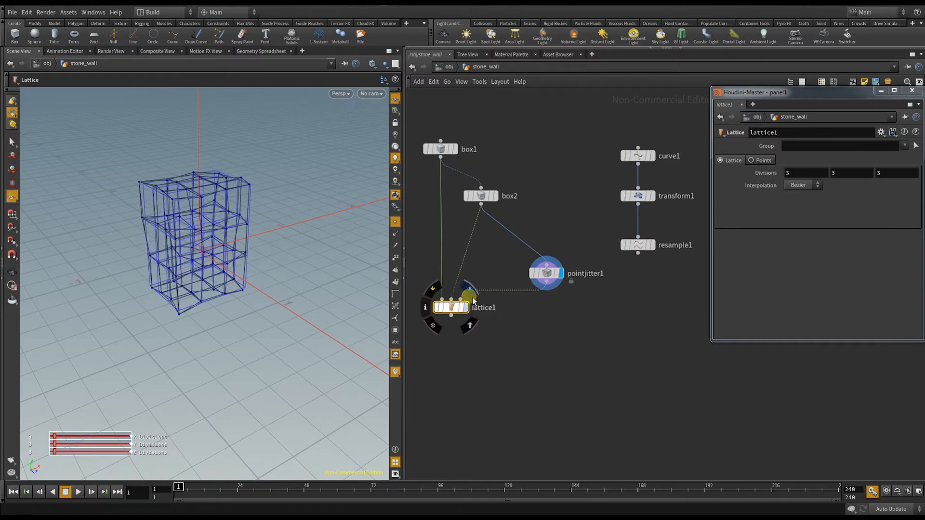
left_click(474, 297)
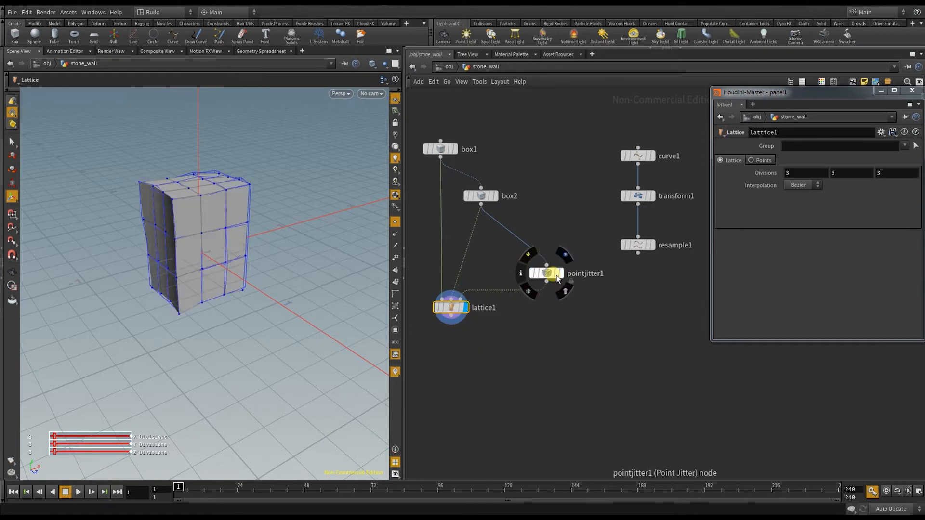
Step: Set the Point Jitter node's seed to 2 and its scale to 0.13
left_click(548, 274)
left_click(787, 182)
middle_click_drag(796, 194, 853, 203)
middle_click_drag(798, 169, 836, 194)
left_click_drag(454, 313, 457, 319)
key("Escape")
left_click_drag(361, 316, 335, 339)
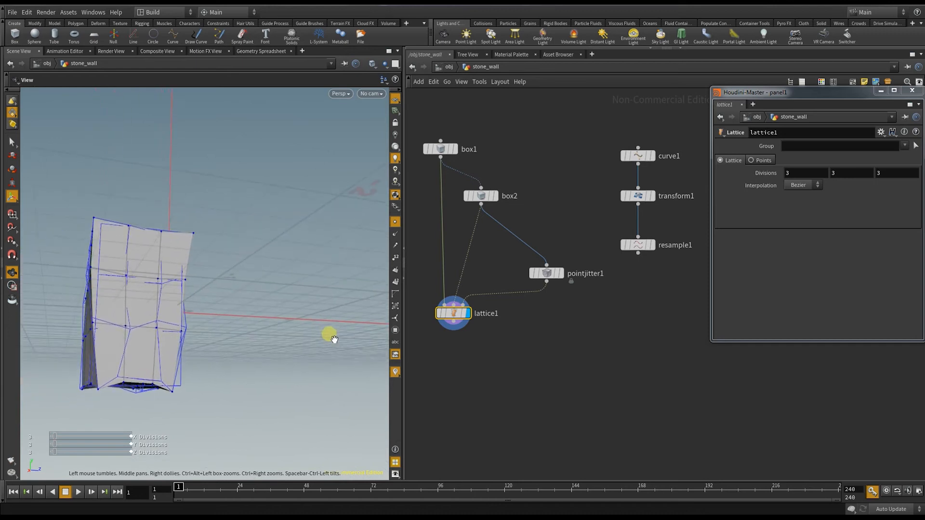
left_click_drag(187, 393, 240, 363)
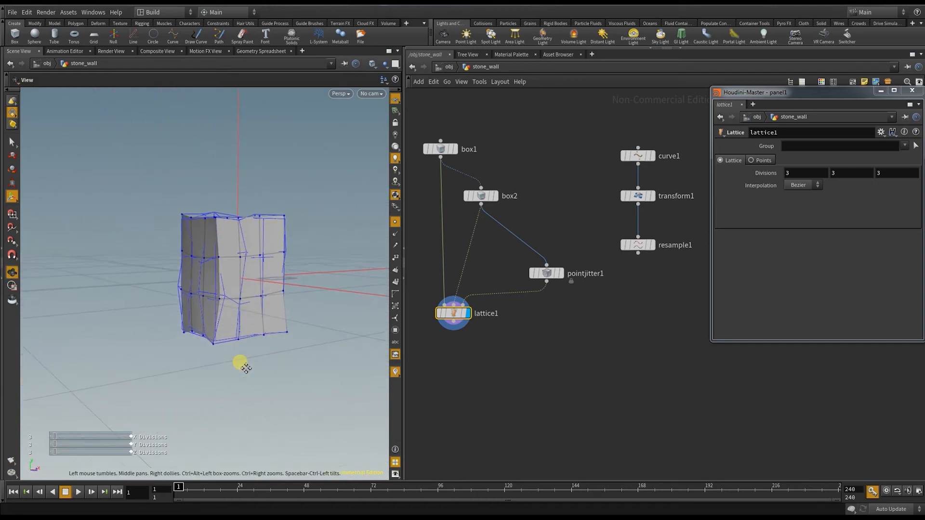
key("Return")
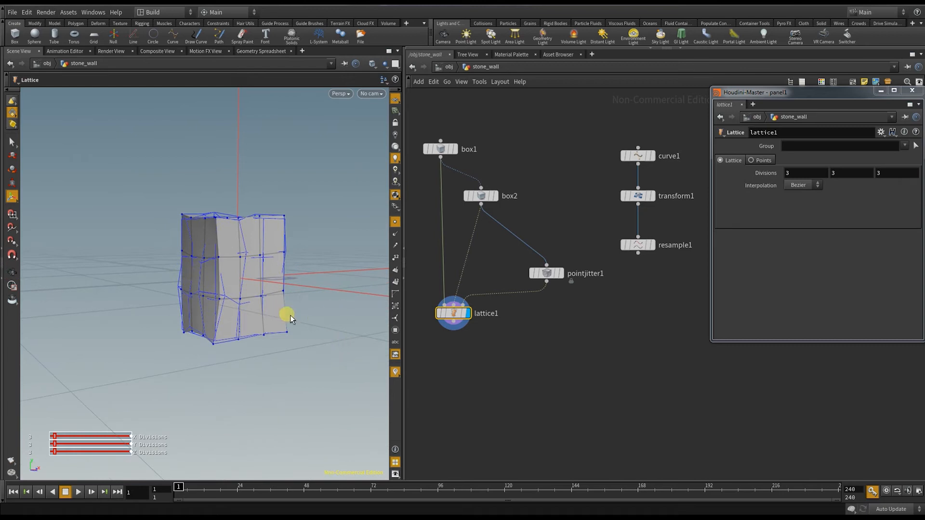
Step: Insert a Point Wrangle node between the second box and the Point Jitter node
key("Tab")
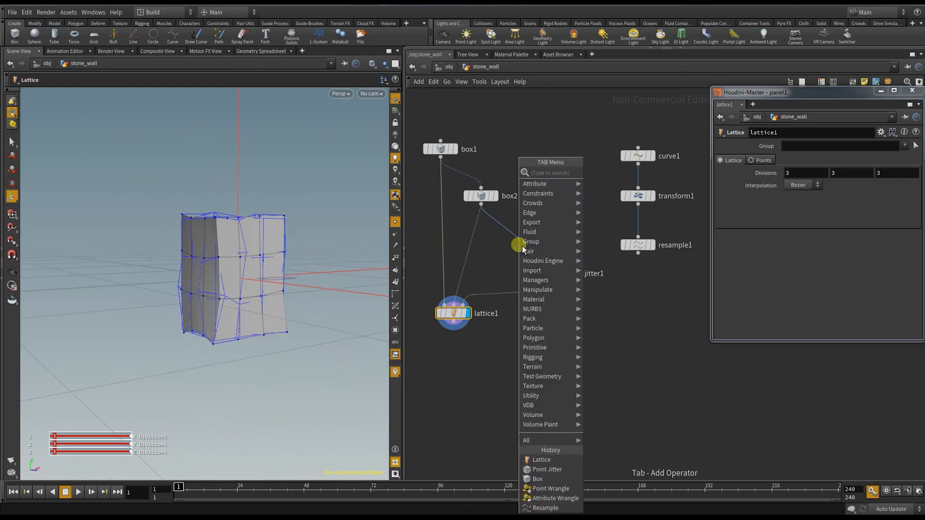
type("wrang")
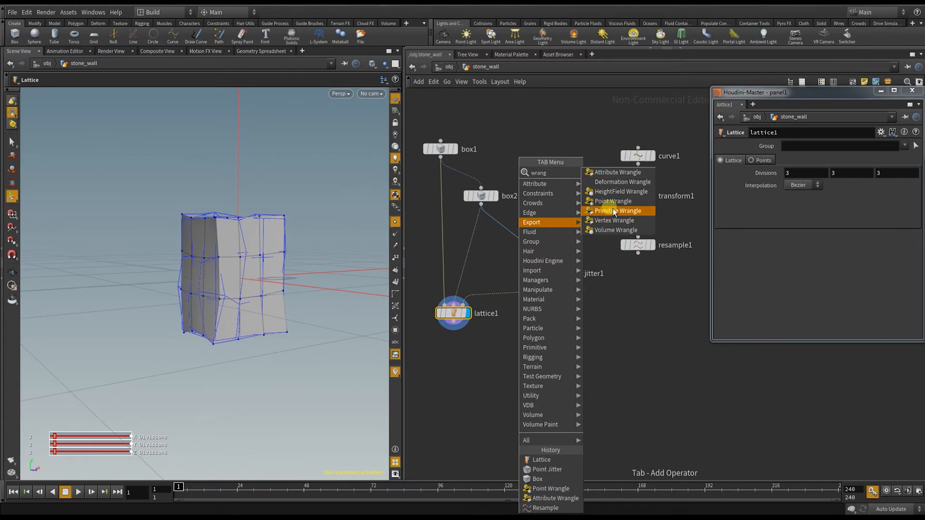
left_click(613, 201)
left_click(516, 235)
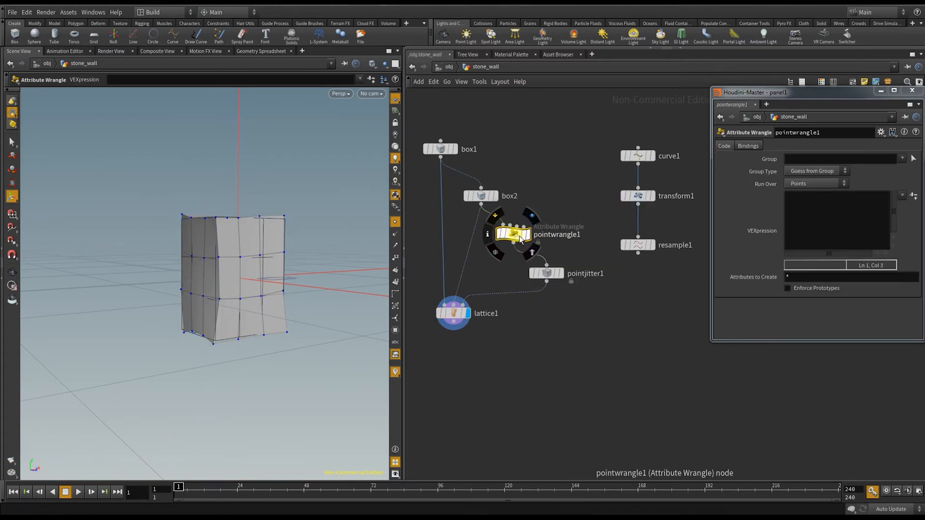
left_click(838, 225)
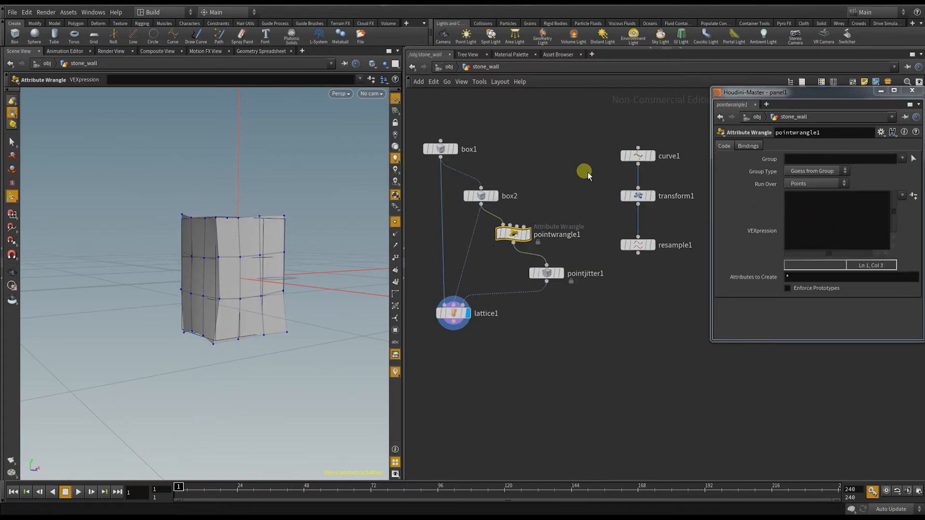
Step: Reference the first box's Y size in its Y center with the expression ch("sizey")/2
left_click(440, 150)
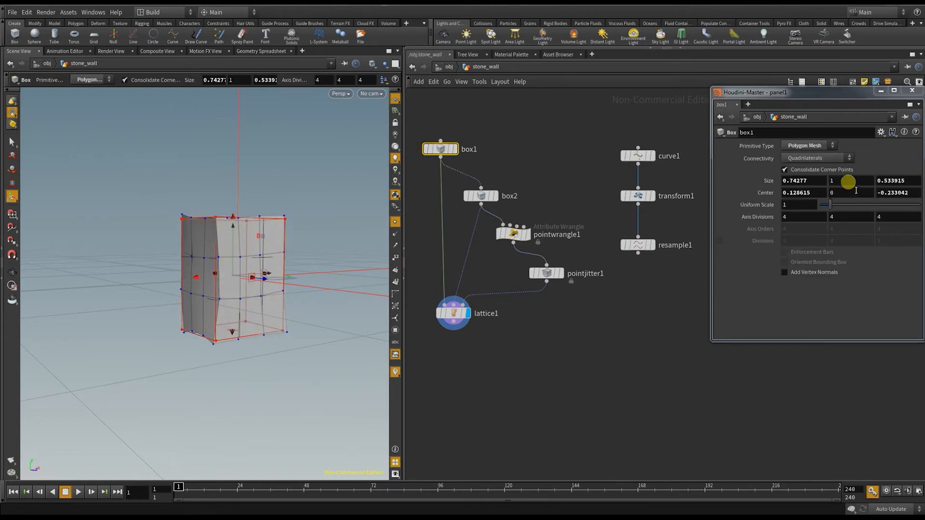
right_click(850, 181)
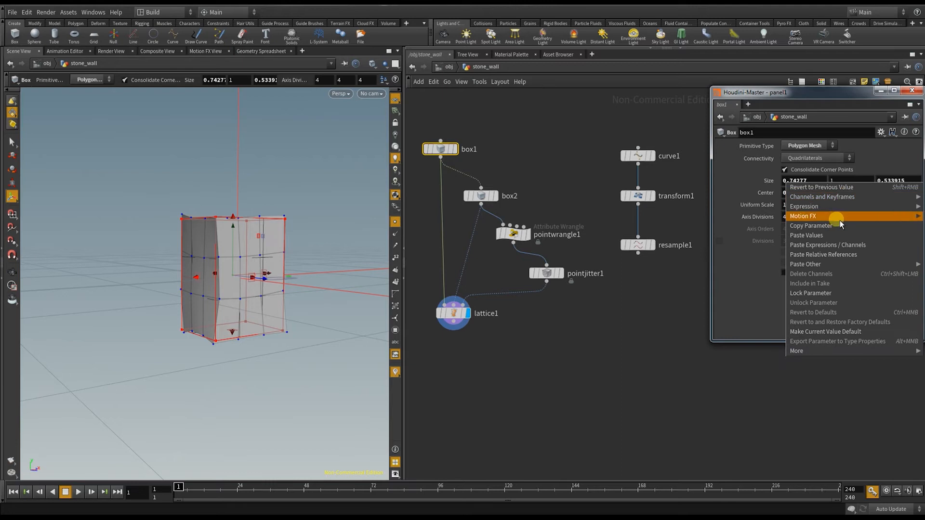
left_click(834, 224)
right_click(848, 195)
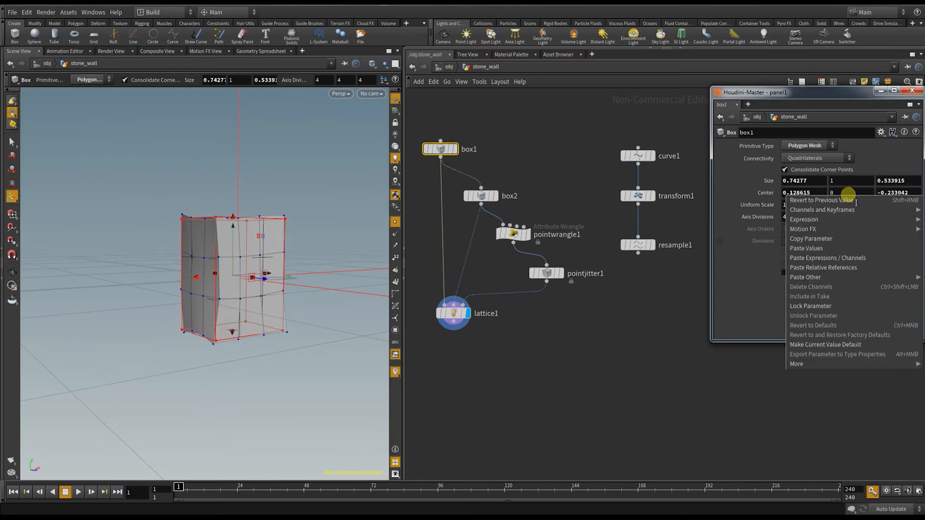
left_click(846, 266)
left_click(858, 195)
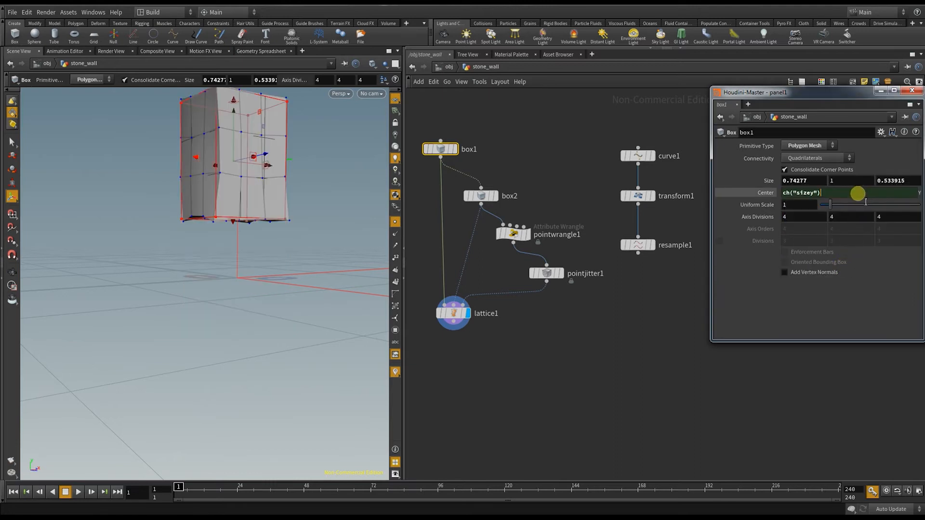
type("/2")
key("Return")
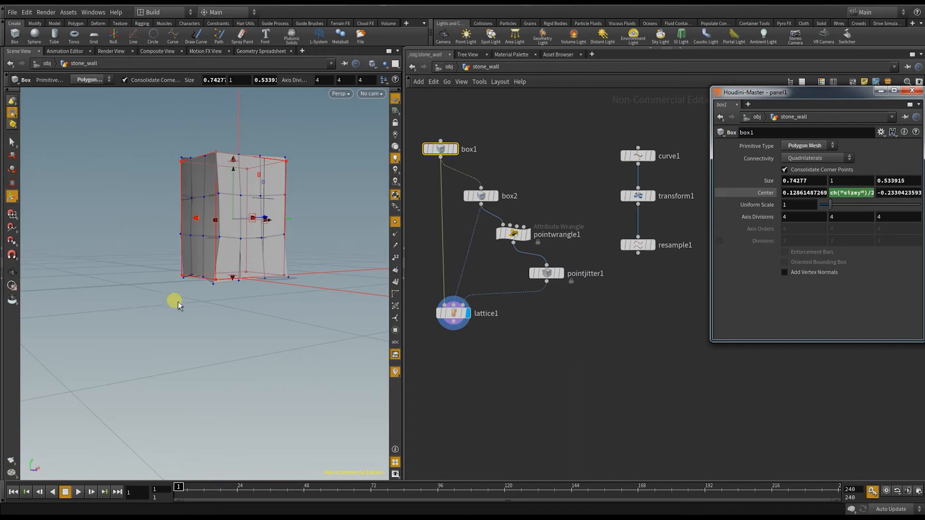
Step: Begin the point wrangle's VEX code with the condition if (@P.y > 0)
left_click(511, 234)
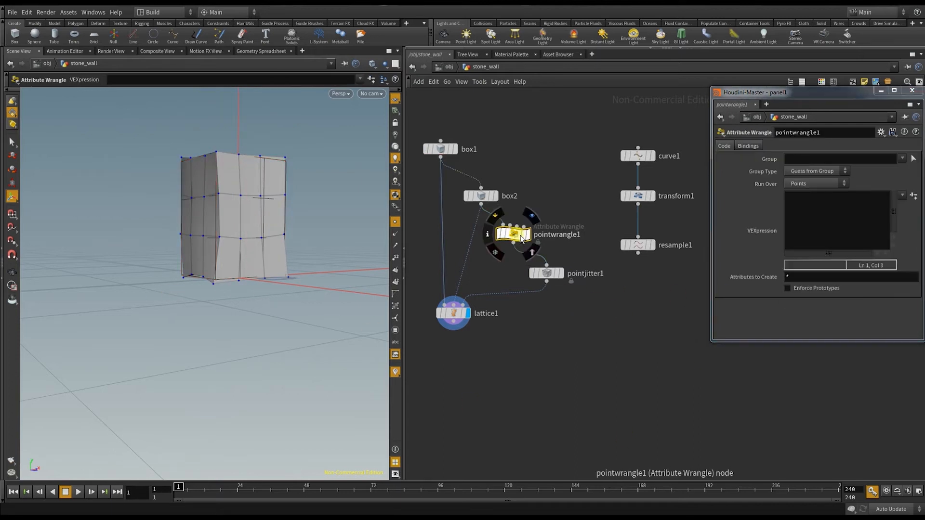
left_click(841, 228)
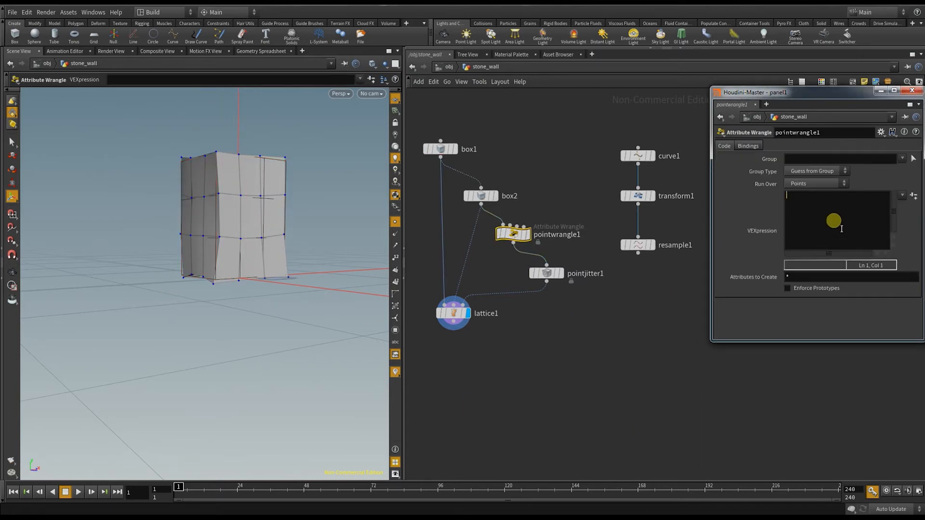
left_click(154, 313)
left_click_drag(183, 311, 219, 315)
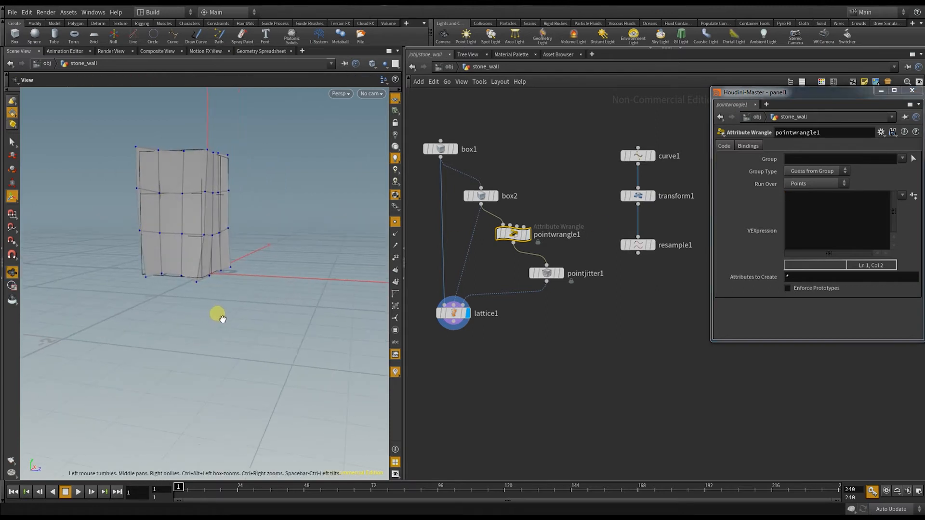
right_click_drag(219, 315, 167, 308)
mouse_move(167, 307)
left_mouse_down()
mouse_move(176, 299)
mouse_move(181, 306)
left_mouse_up()
left_click(844, 226)
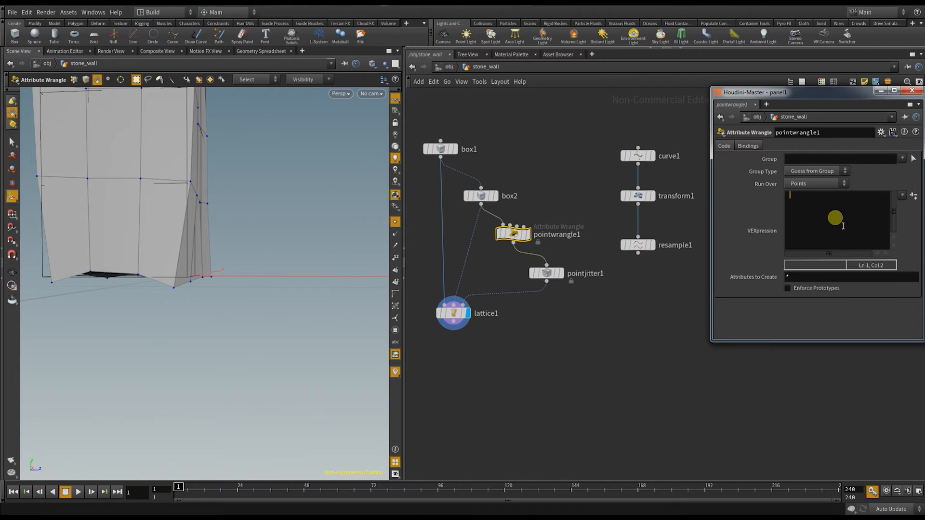
type("if ")
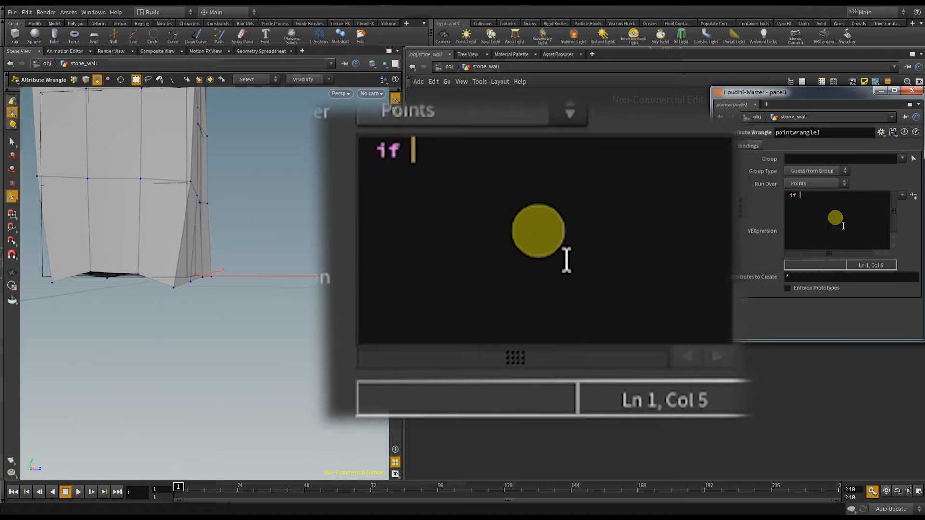
type("(@P.")
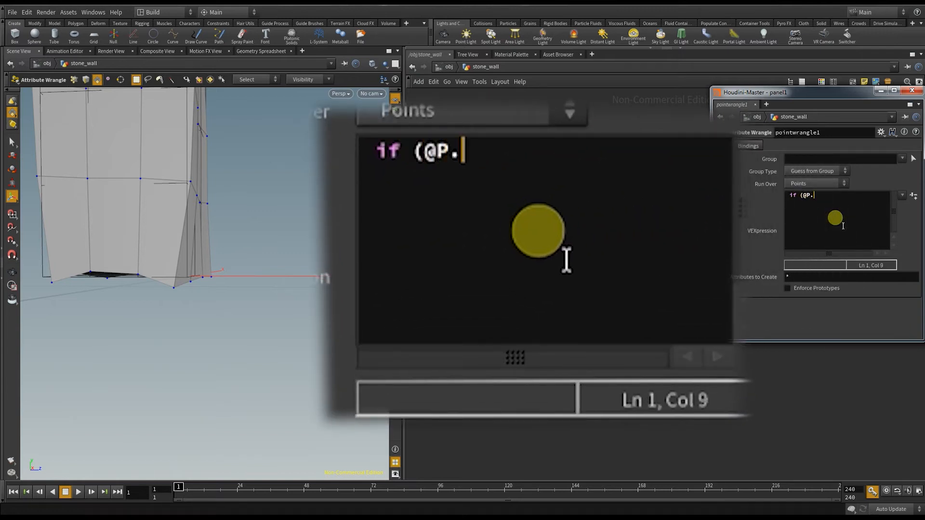
type("y > 0")
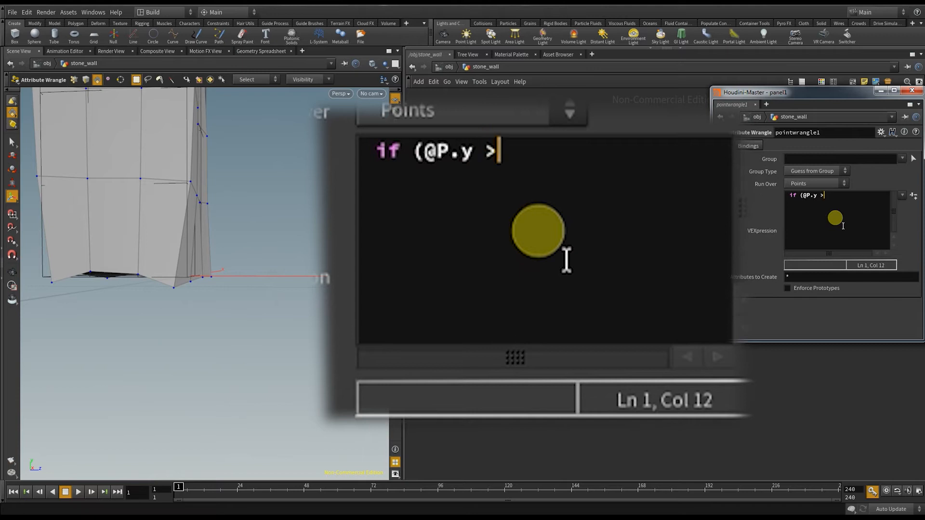
type(")")
key("Return")
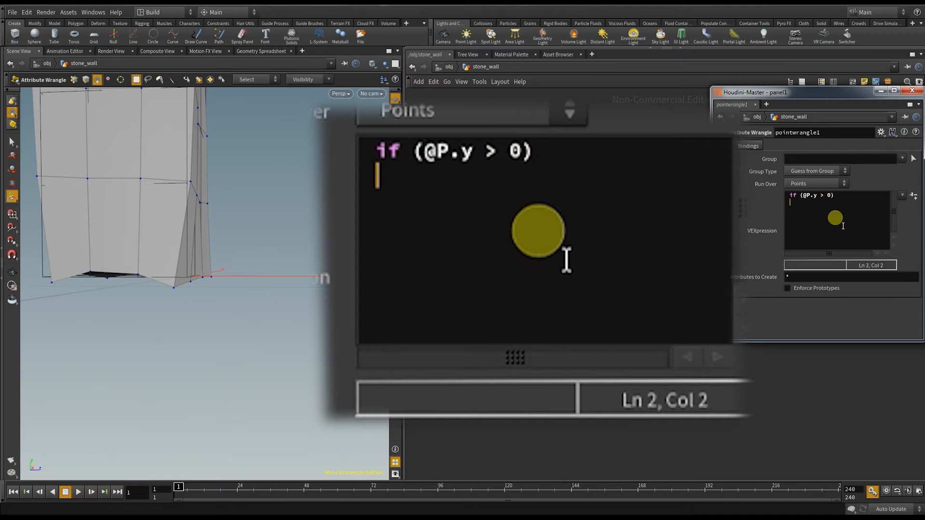
type("{")
key("Return")
key("Return")
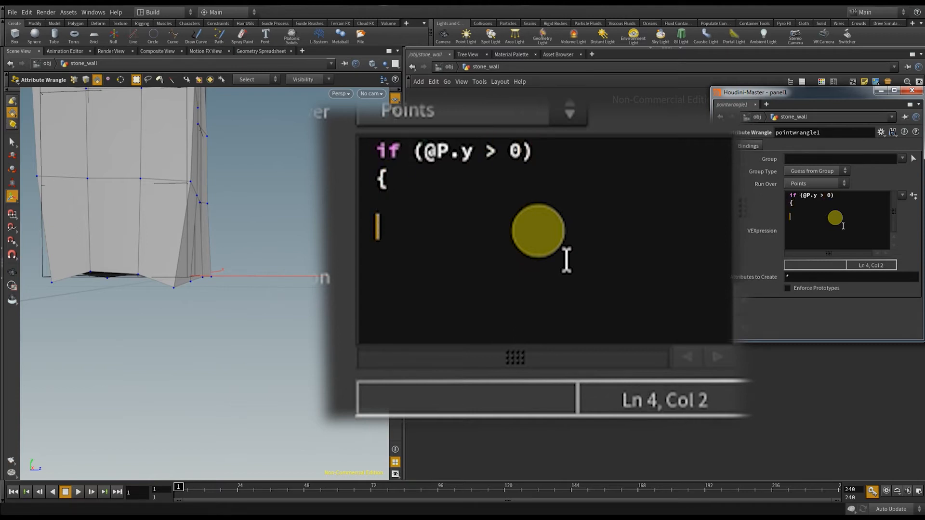
type("}")
key("Up")
key("Tab")
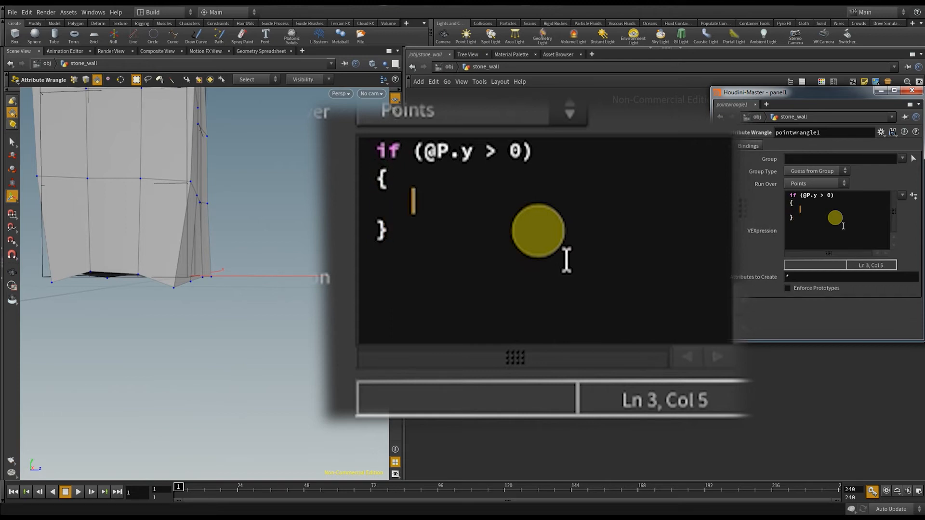
type("@pscale = 1;")
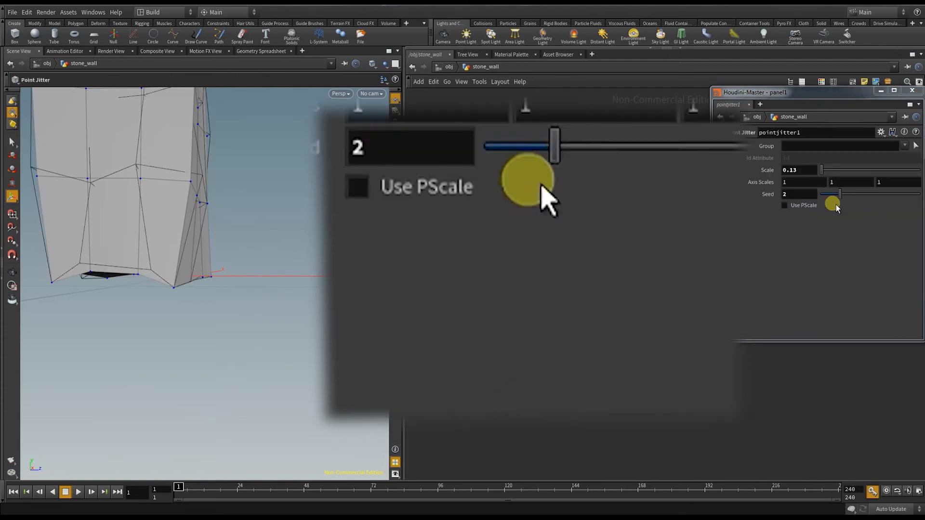
Step: Enable Use PScale on the Point Jitter node and thin the first box's Z size to about 0.42
left_click(784, 205)
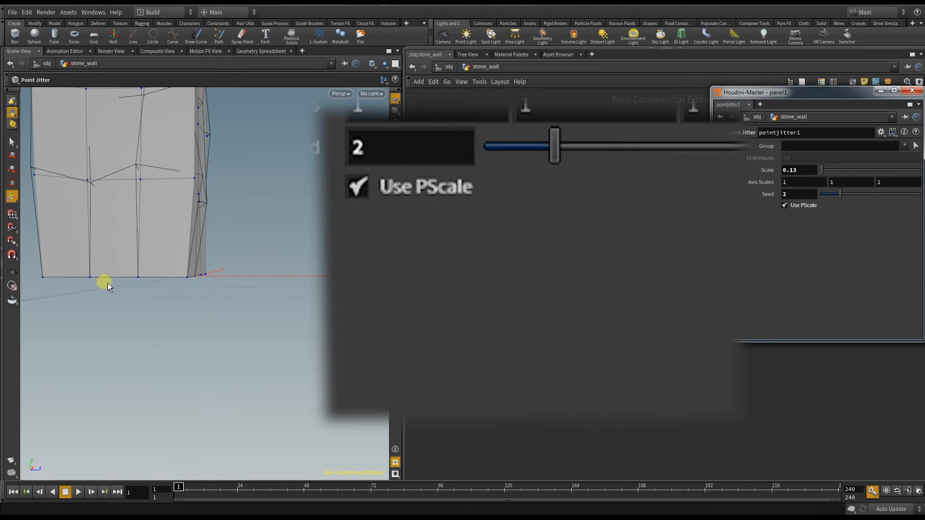
left_click_drag(264, 241, 238, 244, "alt")
scroll(236, 251, "down", 3)
mouse_move(358, 176)
left_mouse_down()
mouse_move(299, 171)
mouse_move(339, 175)
mouse_move(327, 163)
mouse_move(307, 165)
mouse_move(323, 149)
mouse_move(369, 164)
left_mouse_up()
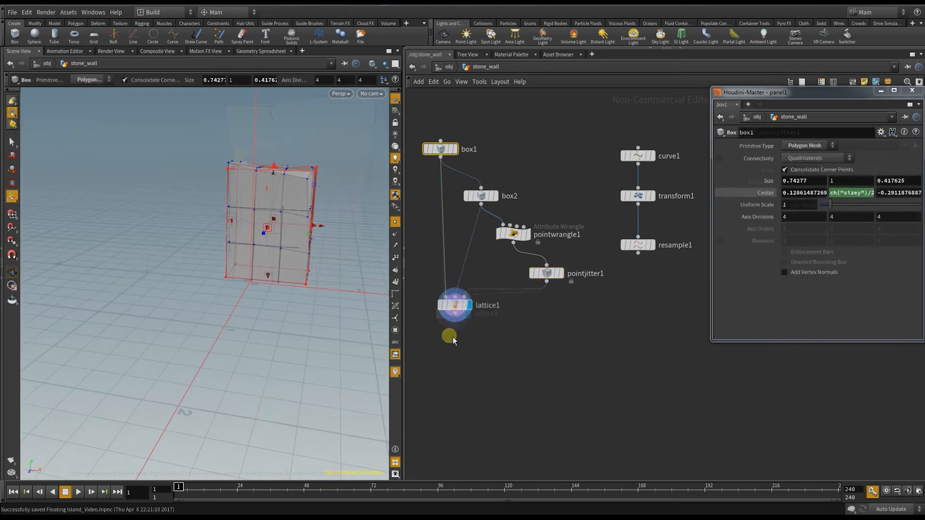
Step: Add a Smooth node after the lattice, display its result, and set its strength to 4.46
key("Tab")
type("sm")
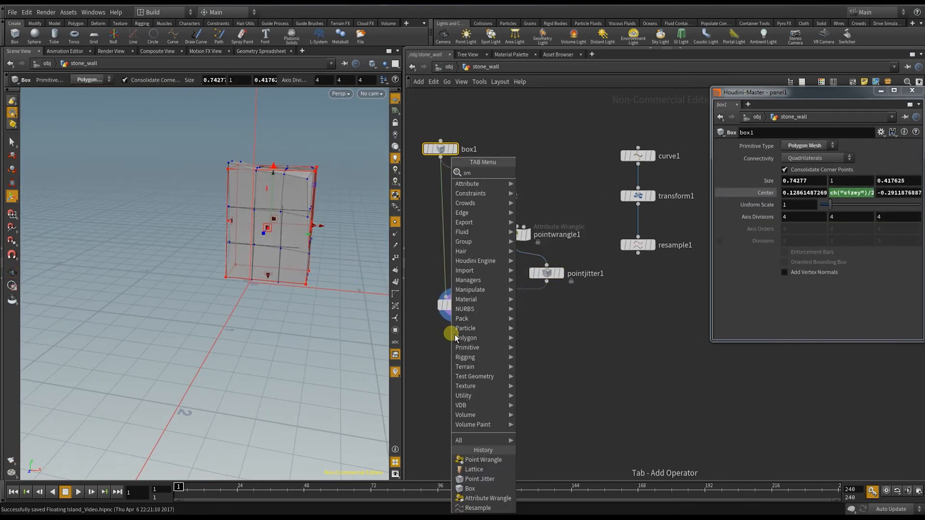
key("Return")
left_click(459, 368)
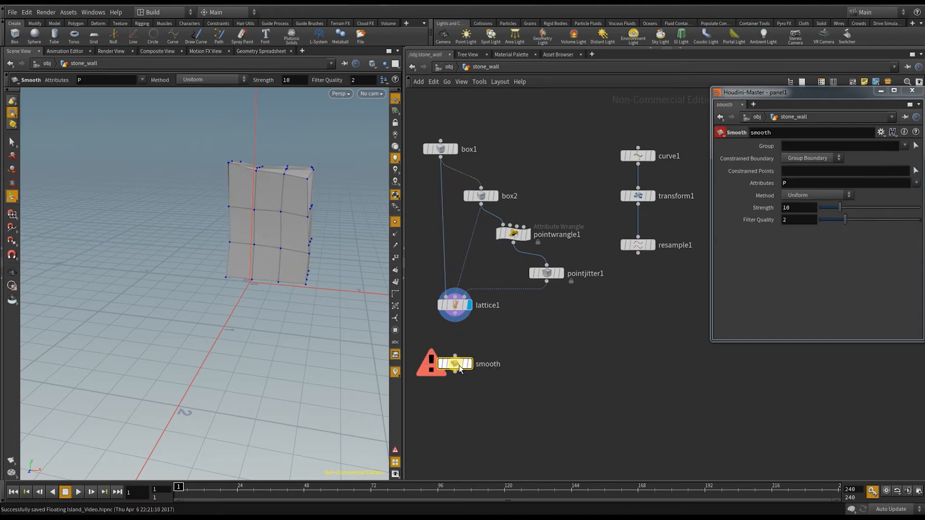
left_click_drag(455, 314, 455, 357)
left_click(469, 364)
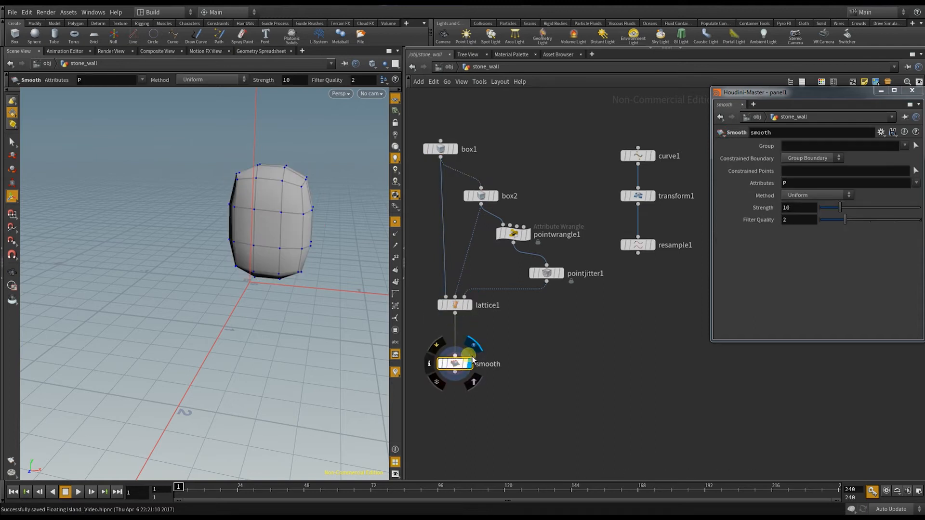
middle_click_drag(794, 221, 751, 227)
left_click_drag(338, 249, 303, 237, "alt")
Step: Add a Transform node after the Smooth node, display it, and scale the stone down uniformly
key("Tab")
mouse_move(496, 289)
left_click(652, 181)
left_click(475, 355)
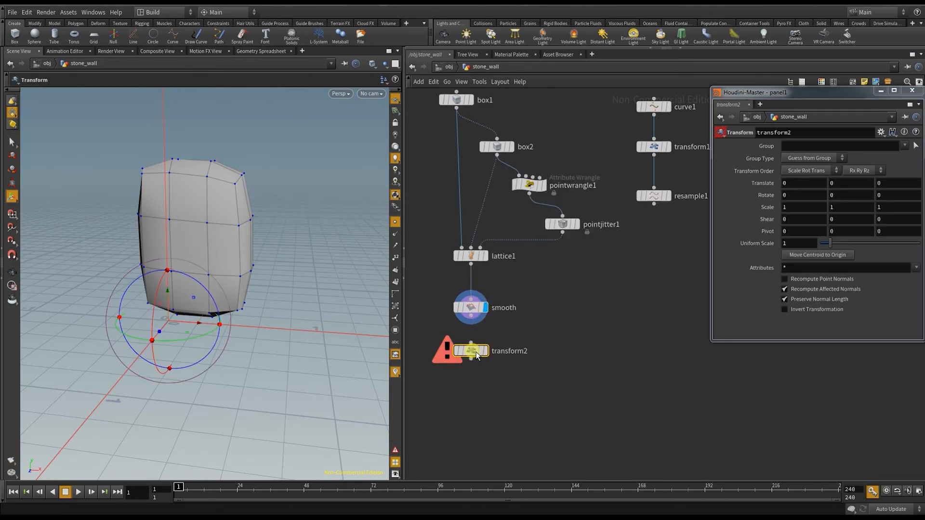
left_click(474, 313)
left_click_drag(471, 316, 474, 349)
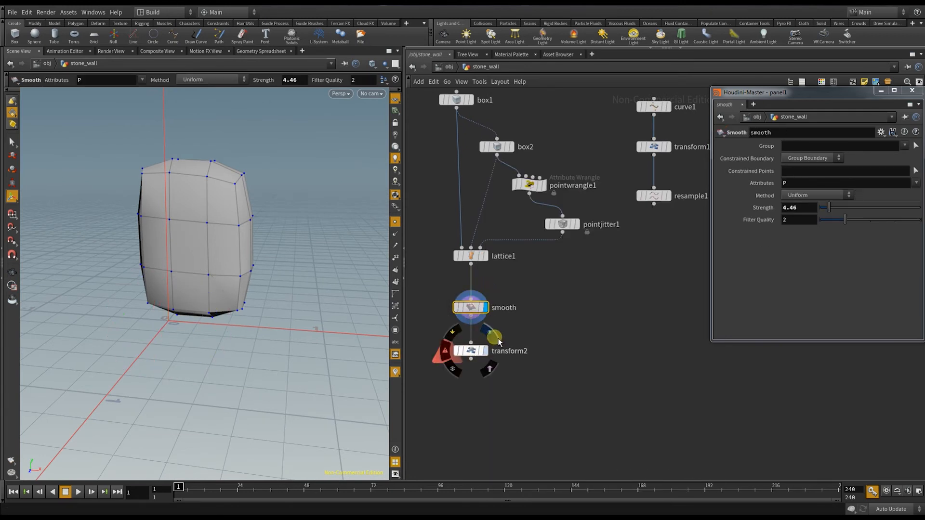
left_click(494, 337)
middle_click_drag(790, 242, 561, 239)
Step: Move the curve, transform and resample nodes down beside the end of the stone branch
scroll(637, 383, "down", 3)
middle_click_drag(663, 404, 593, 351)
left_click_drag(549, 152, 614, 313)
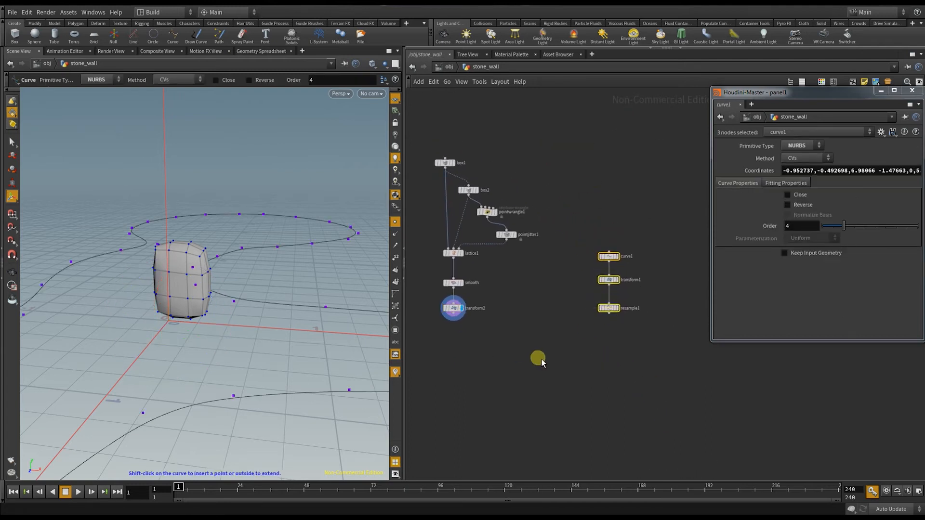
scroll(539, 363, "up", 1)
Step: Add a Copy Stamp node with the scaled stone as its source and the resampled curve as its template
key("Tab")
type("copy")
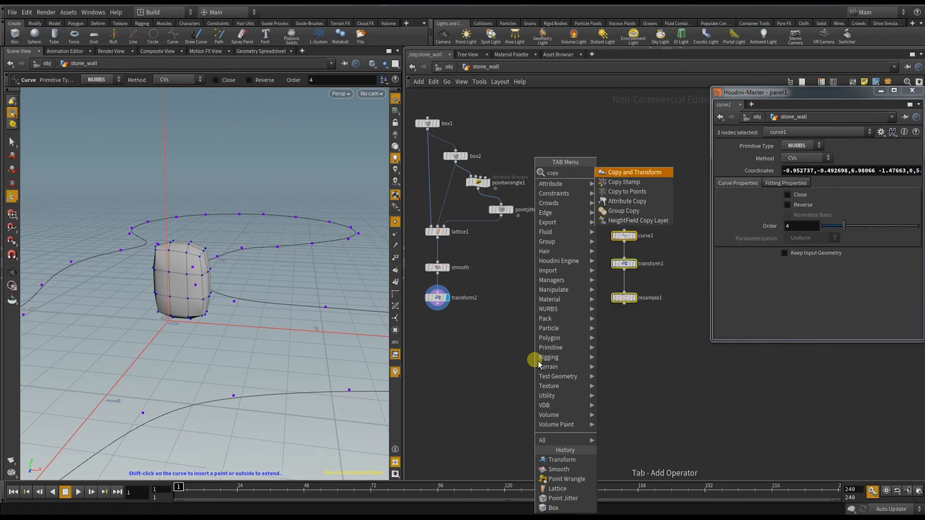
key("Escape")
left_click(545, 360)
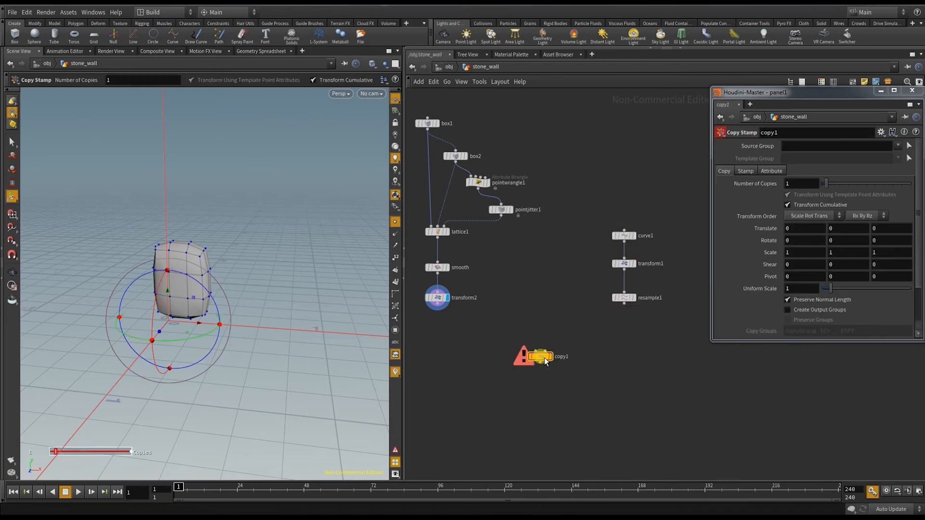
left_click_drag(445, 312, 535, 351)
left_click_drag(624, 304, 546, 351)
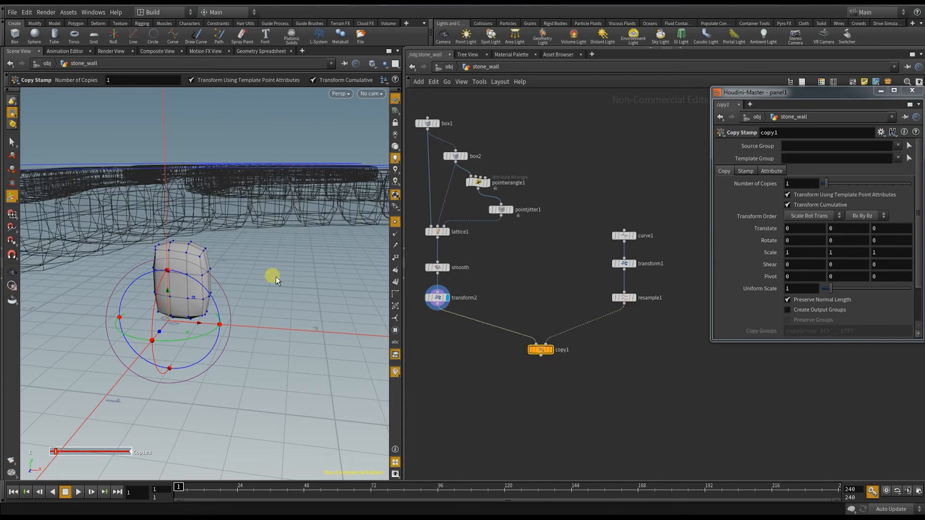
Step: Display the Copy Stamp result along the curve and hide the point markers in the viewport
scroll(268, 274, "down", 3)
left_click_drag(268, 273, 239, 342)
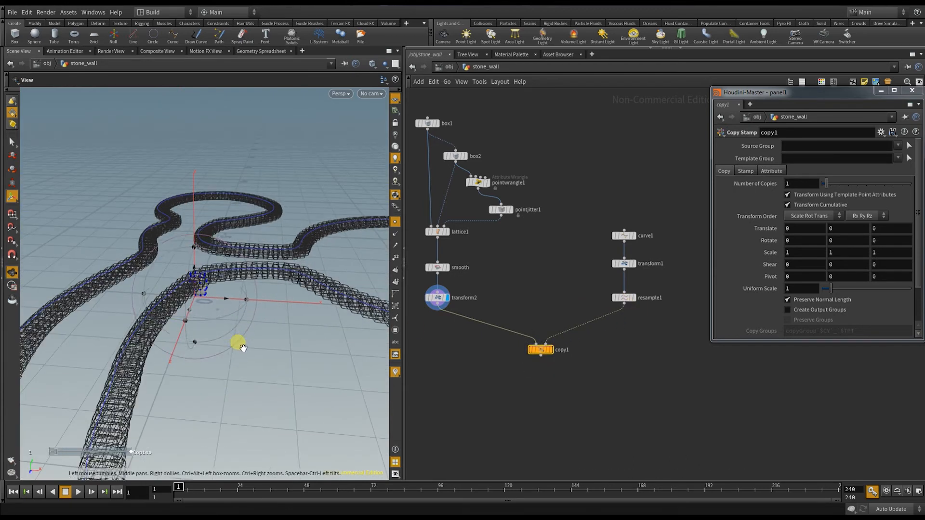
left_click(537, 349)
left_click(550, 350)
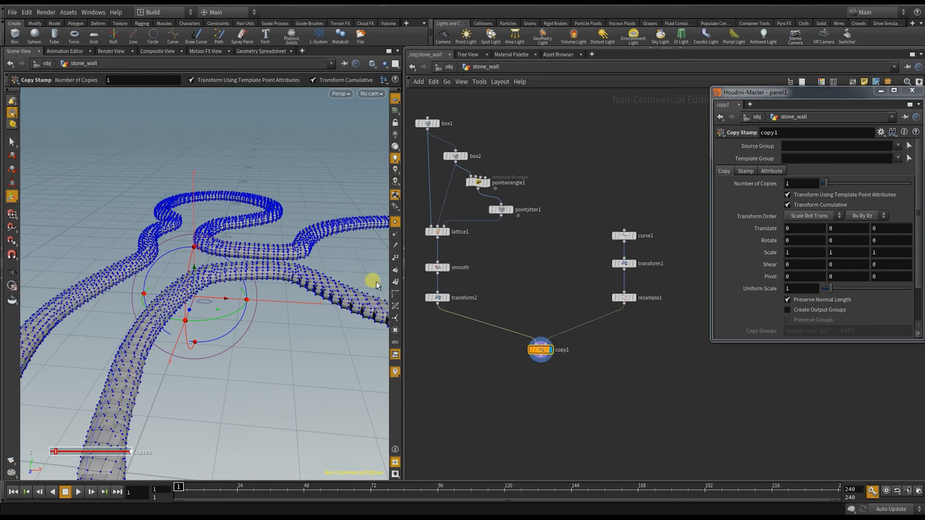
key("Escape")
left_click_drag(264, 351, 253, 266)
key("Return")
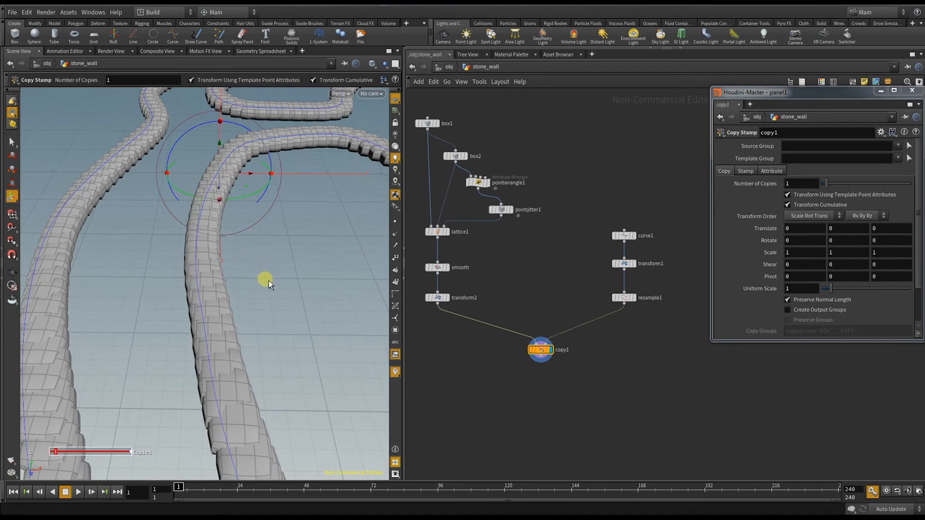
Step: Insert a PolyFrame node between the resampled curve and the Copy Stamp node, and display it
key("Tab")
type("polyframe")
key("Return")
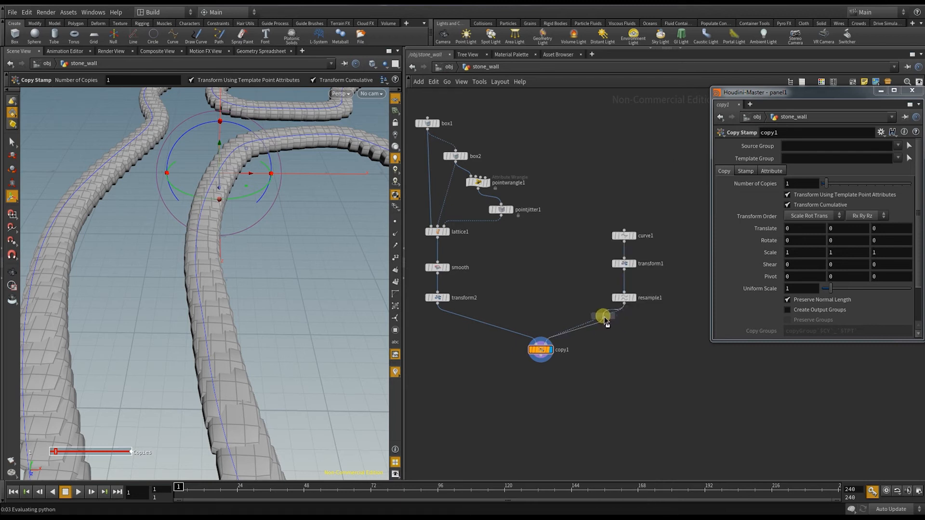
left_click(605, 330)
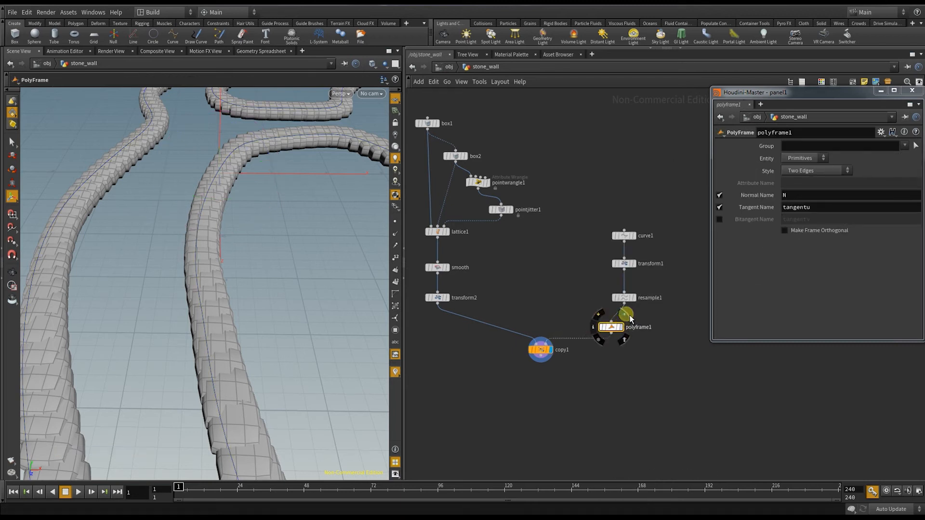
left_click(627, 315)
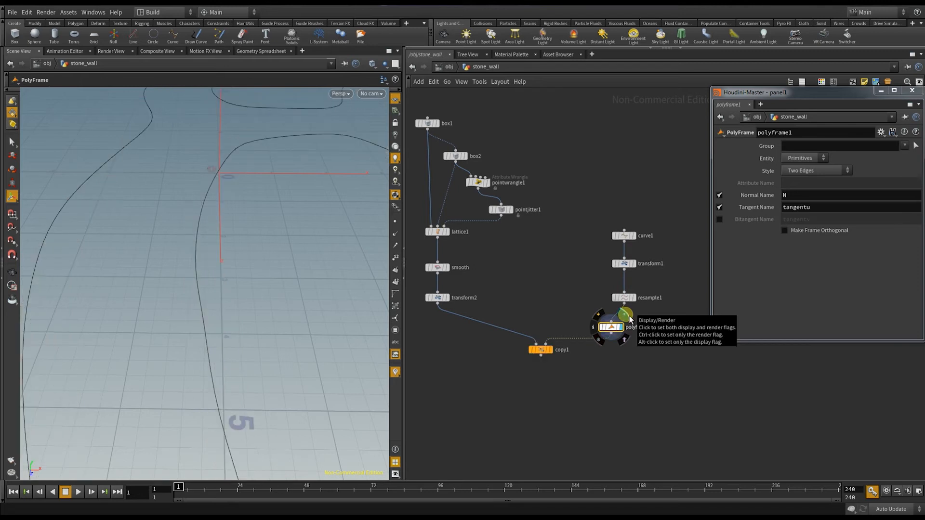
Step: Turn off the PolyFrame's normal output and set its tangent name to N
left_click(719, 195)
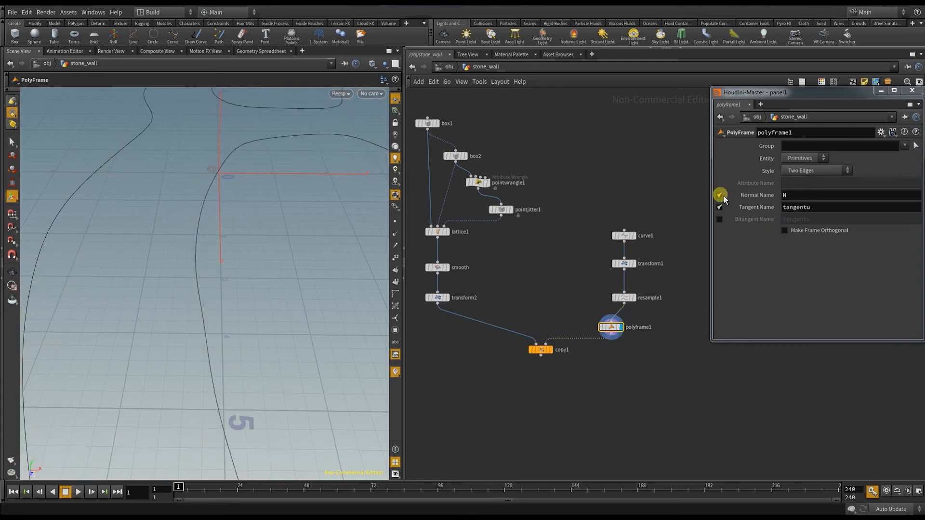
left_click_drag(827, 208, 780, 207)
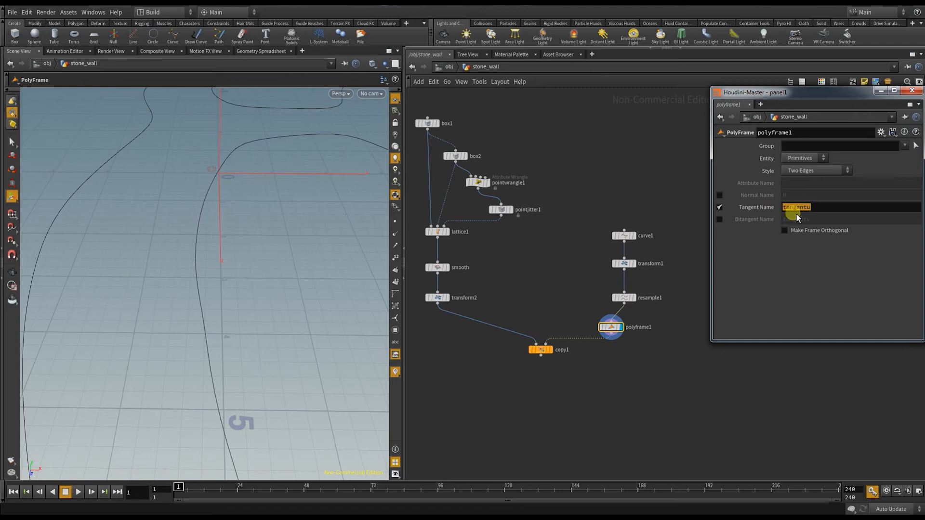
type("N")
key("Return")
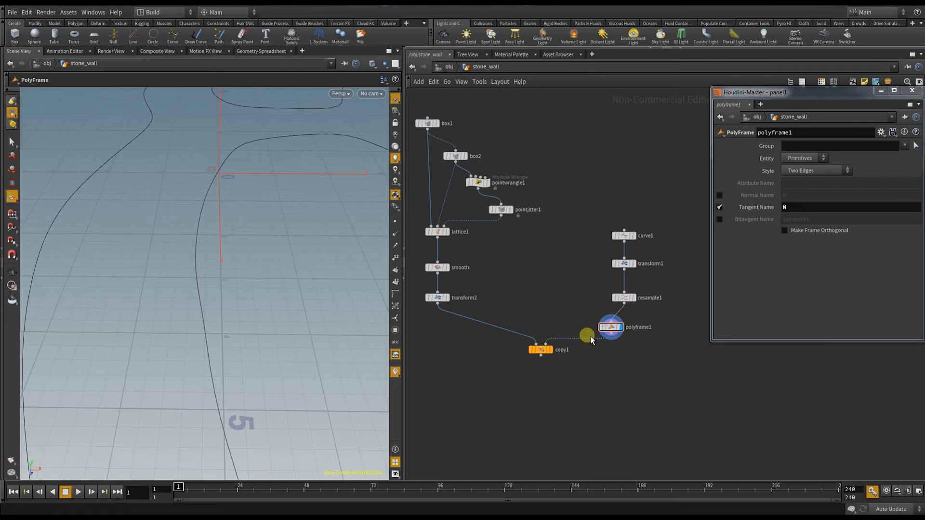
Step: Display the Copy Stamp node again and inspect how the stones align with the curve
left_click(541, 350)
left_click(549, 351)
mouse_move(247, 258)
left_mouse_down()
mouse_move(330, 233)
mouse_move(296, 247)
mouse_move(324, 217)
mouse_move(326, 232)
left_mouse_up()
Step: Insert an Attribute Wrangle between the PolyFrame and Copy Stamp nodes and begin its VEX code with @N.y =
left_click(599, 316)
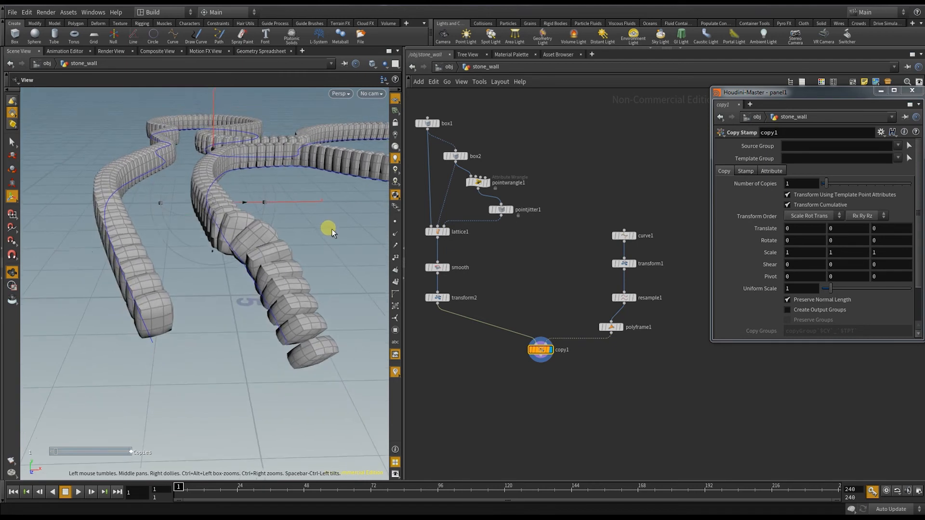
left_click_drag(596, 203, 628, 267)
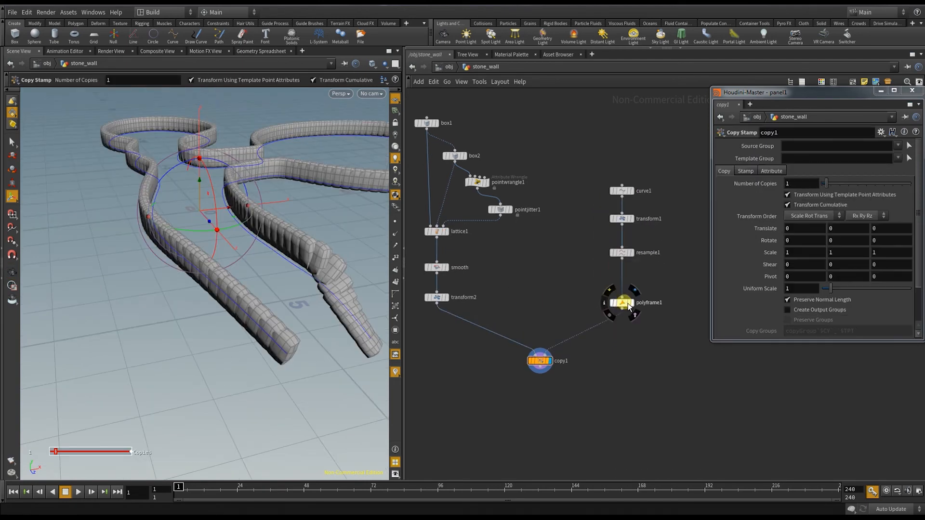
key("Tab")
type("wrang")
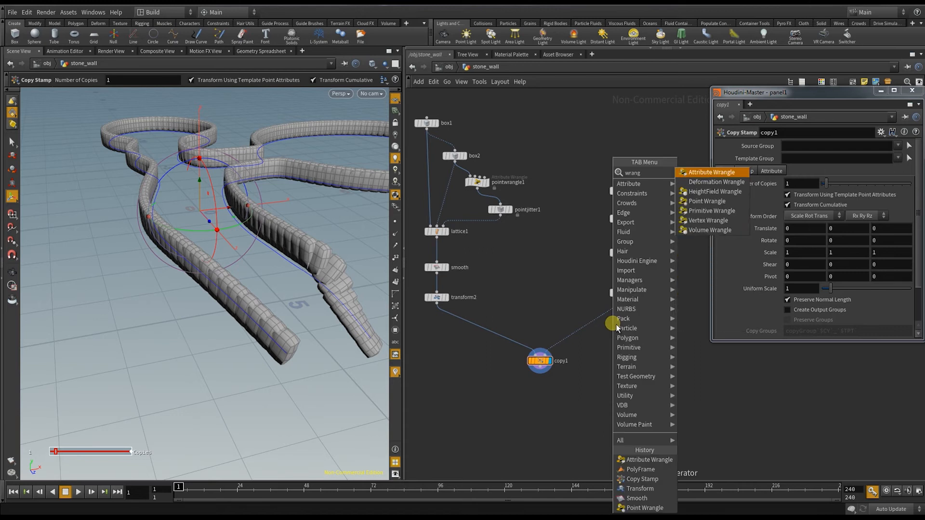
key("Return")
left_click(598, 324)
left_click_drag(598, 324, 614, 327)
left_click(833, 231)
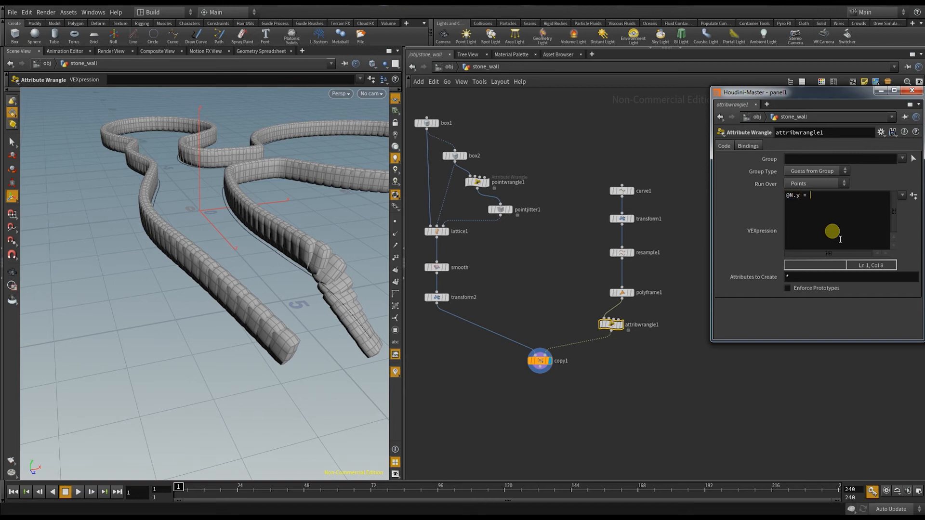
Step: Show the island and other scene objects in the viewport together with the stone wall
left_click_drag(324, 295, 280, 238)
left_click(384, 64)
left_click(386, 65)
left_click(391, 83)
left_click_drag(315, 148, 296, 145)
Step: Move the curve branch up and insert a Group Expression node between the Attribute Wrangle and Copy Stamp nodes
left_click_drag(598, 173, 626, 273)
key("Tab")
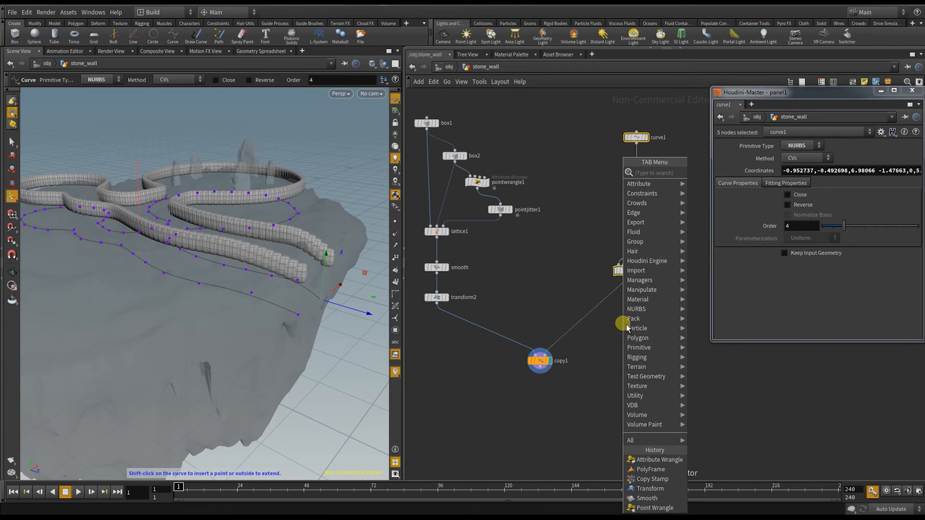
type("group")
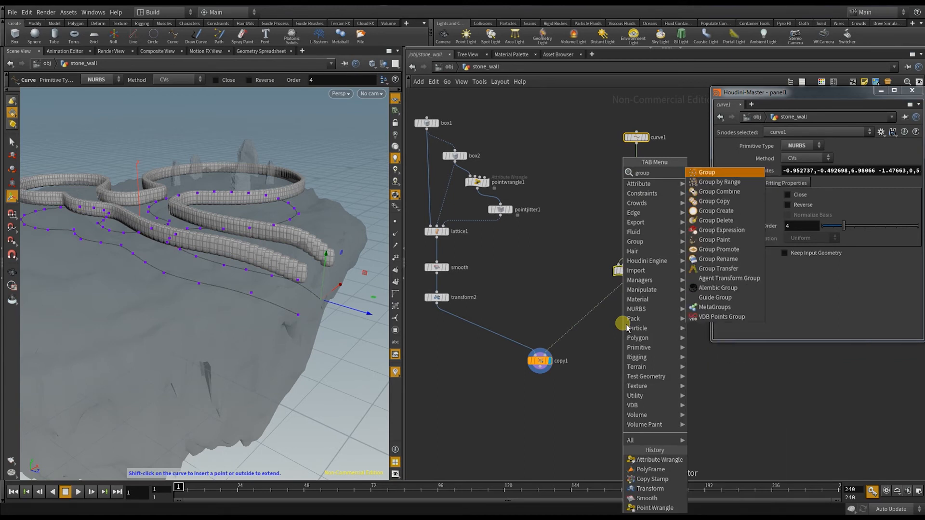
left_click(721, 229)
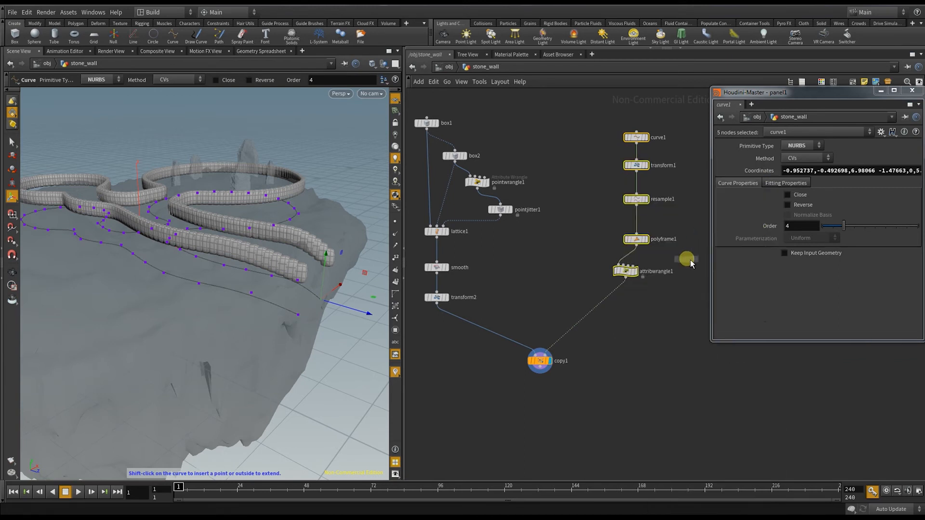
left_click(606, 312)
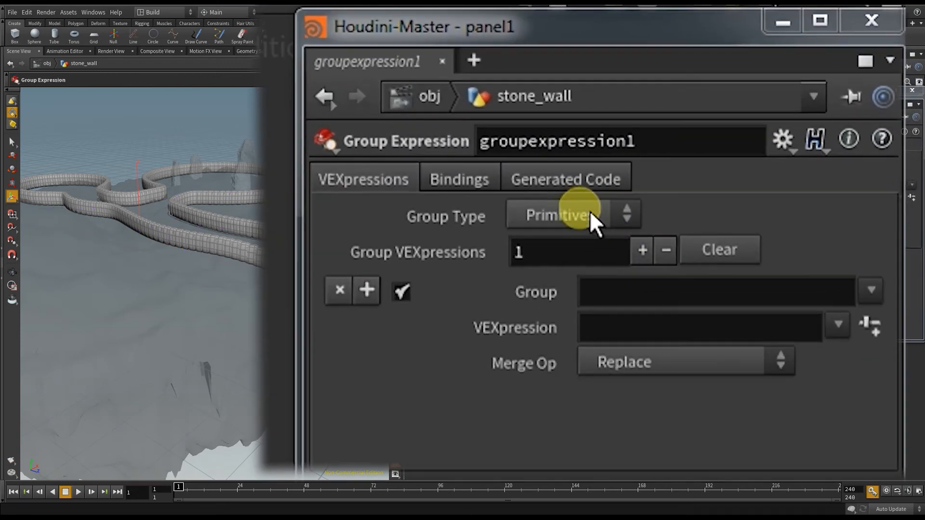
left_click(813, 159)
left_click(554, 268)
left_click(609, 291)
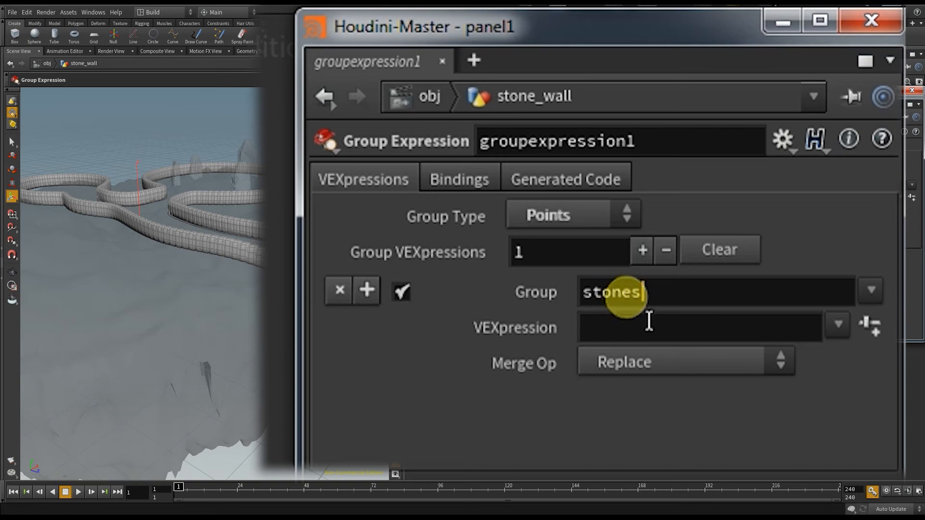
left_click(608, 332)
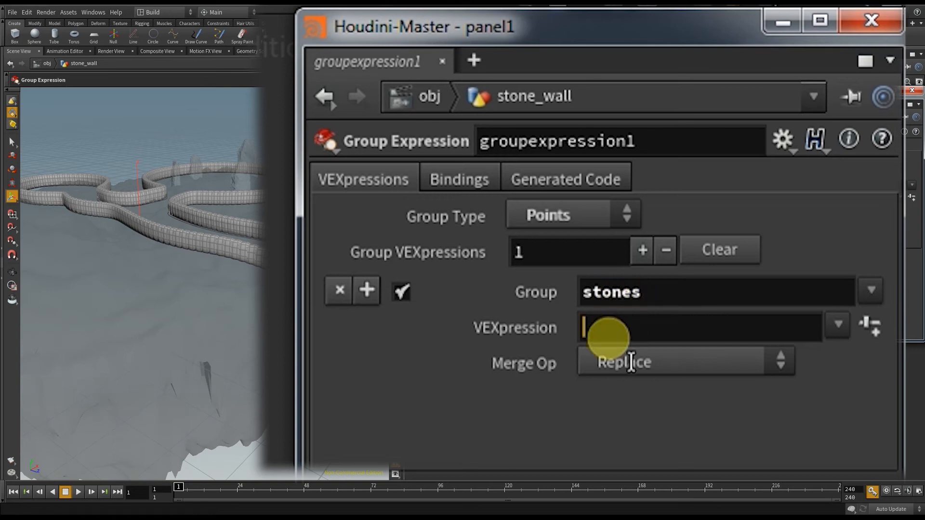
type("rand(@elemnum+45")
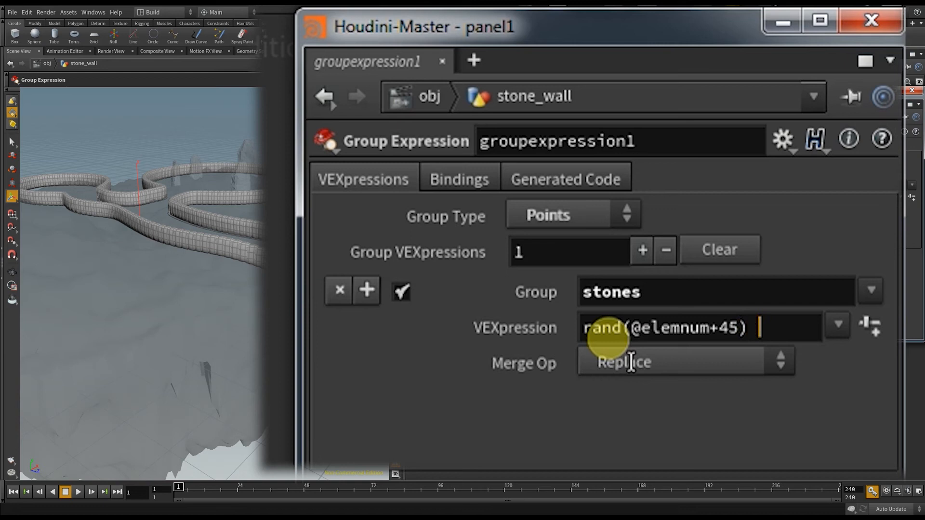
type(".5")
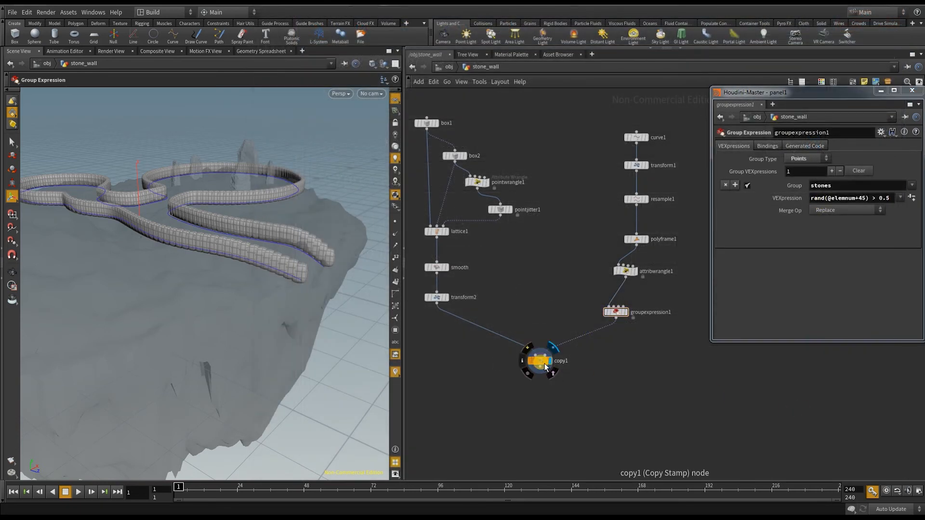
Step: Set the Copy Stamp node's template group to stones and inspect the wall
left_click(540, 362)
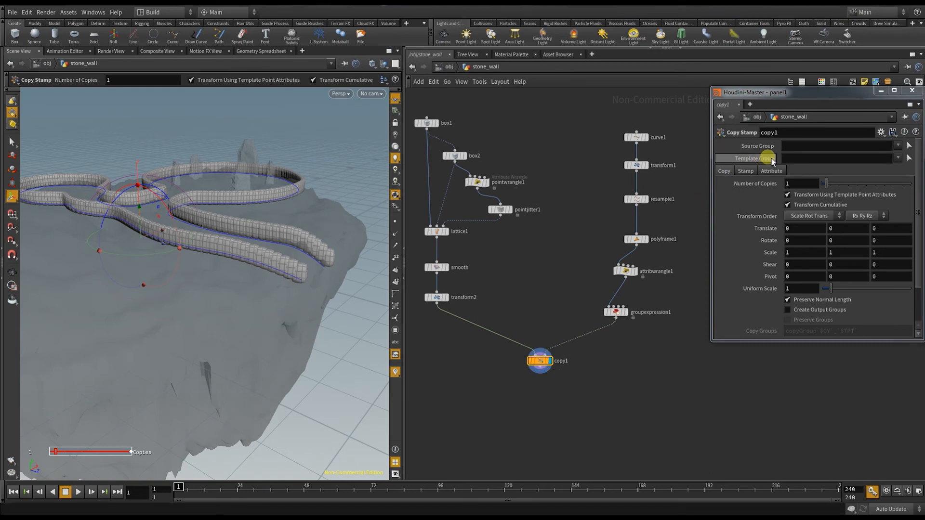
left_click(808, 158)
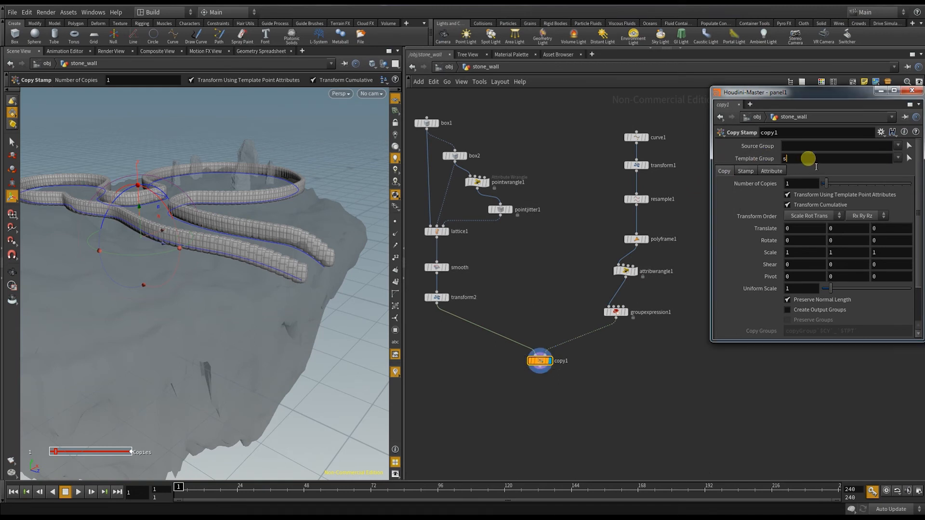
type("stones")
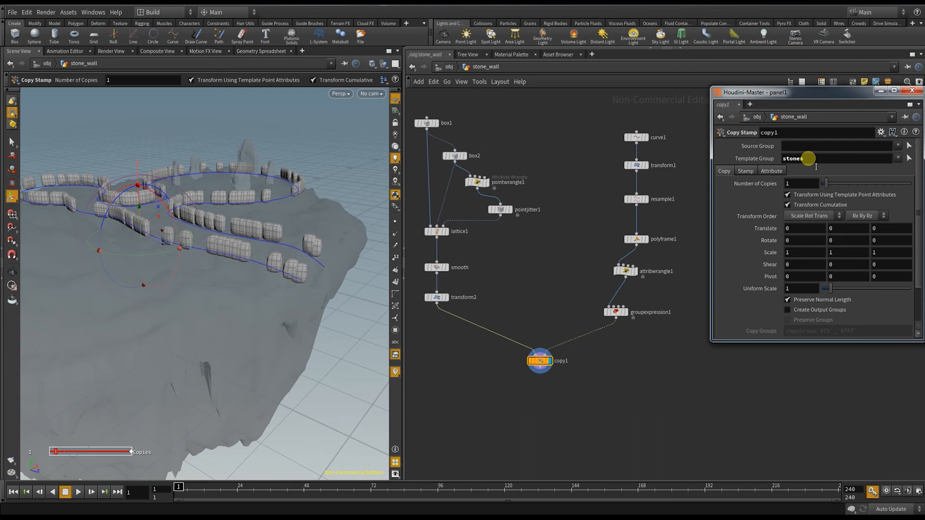
key("space")
left_click_drag(340, 179, 270, 212)
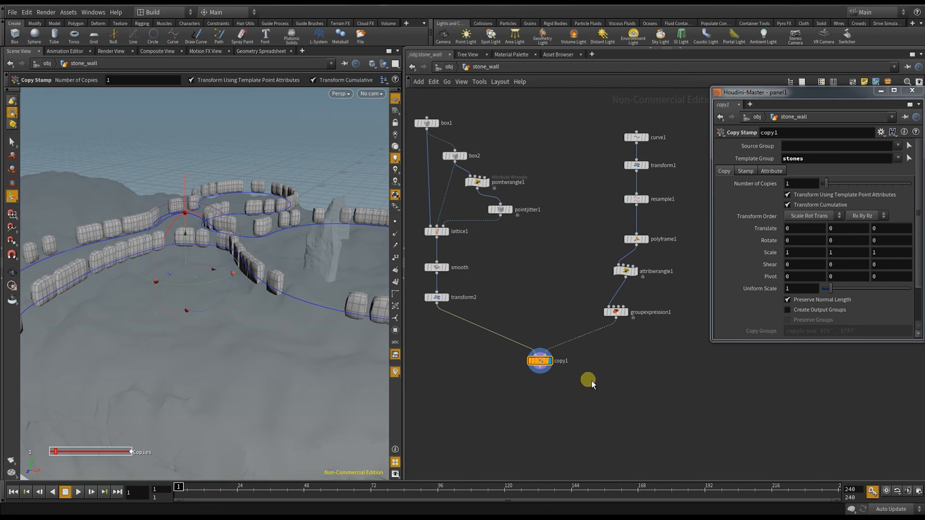
Step: Set the random seed in the stones group's VEXpression to 33 and try a different threshold for the stone distribution
left_click(621, 314)
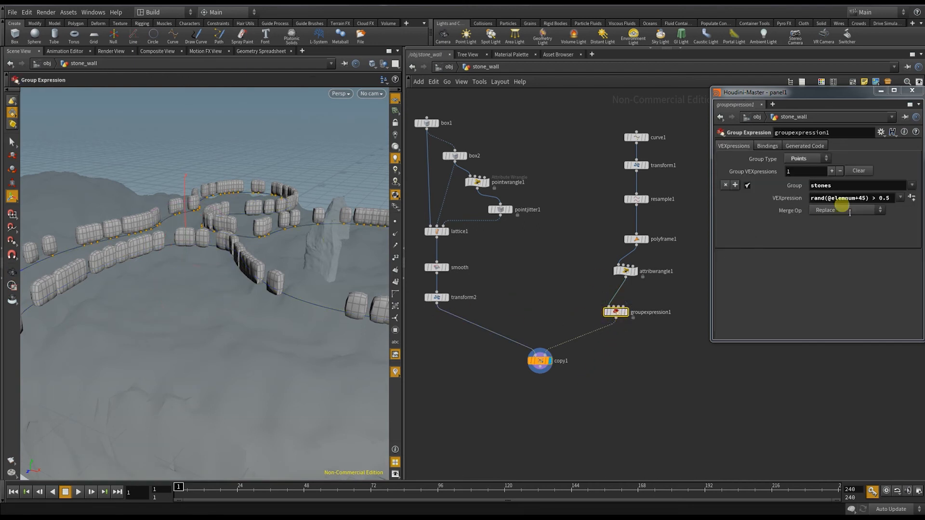
mouse_move(861, 198)
middle_mouse_down()
mouse_move(630, 192)
mouse_move(790, 193)
mouse_move(692, 203)
mouse_move(634, 200)
mouse_move(844, 193)
middle_mouse_up()
key("Escape")
left_click_drag(260, 243, 360, 286)
middle_click_drag(887, 198, 910, 205)
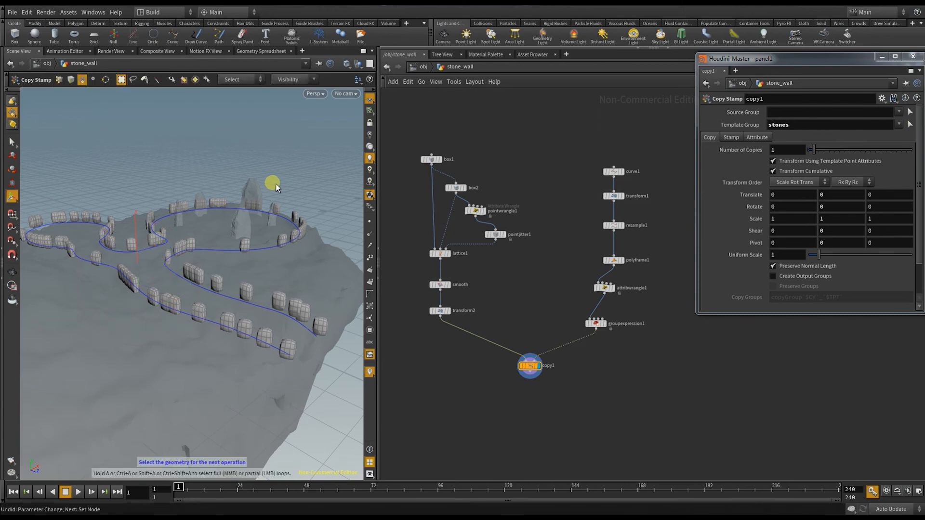
Step: Adjust the uniform scale of the stone's second Transform node while viewing the wall up close
left_click_drag(288, 199, 292, 273)
key("Return")
left_click(445, 315)
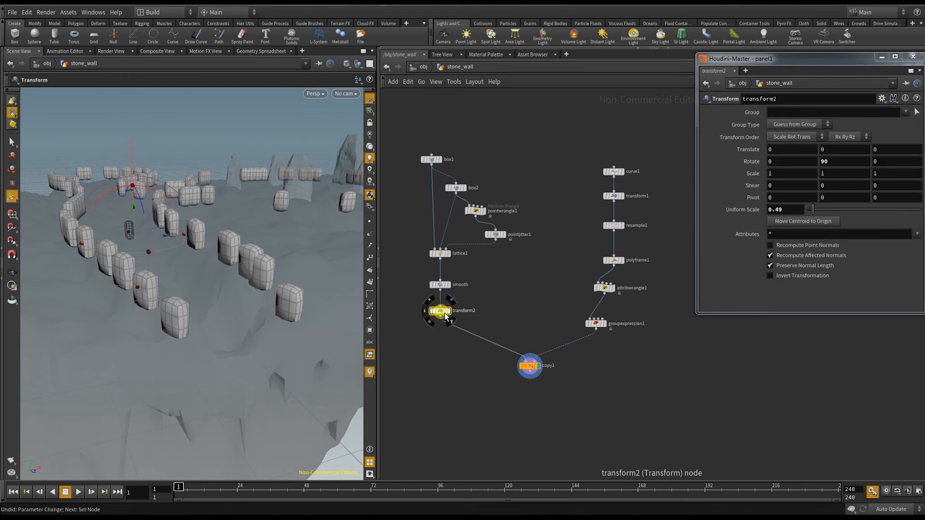
middle_click_drag(783, 214, 705, 230)
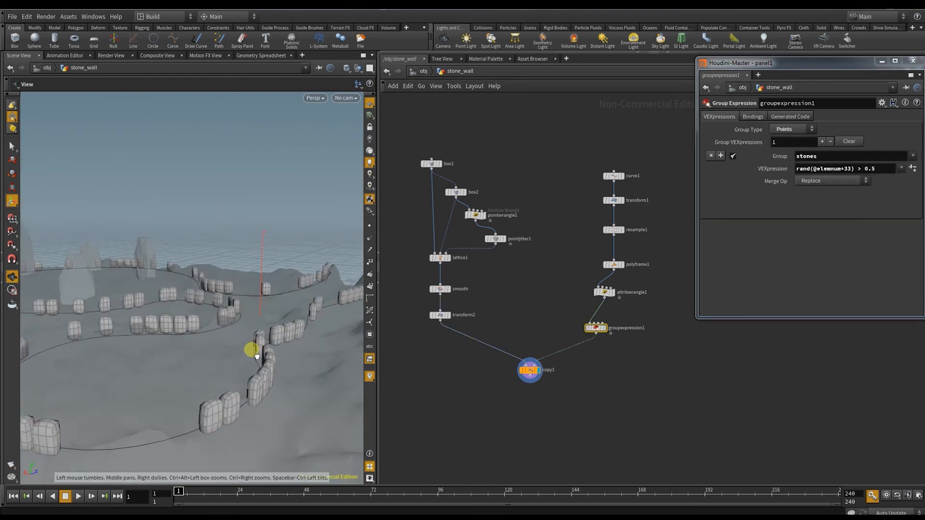
Step: Reshape the wall's source curve by pulling three control points of its near loop outward
left_click_drag(252, 346, 269, 346)
left_click(404, 312)
left_click(614, 176)
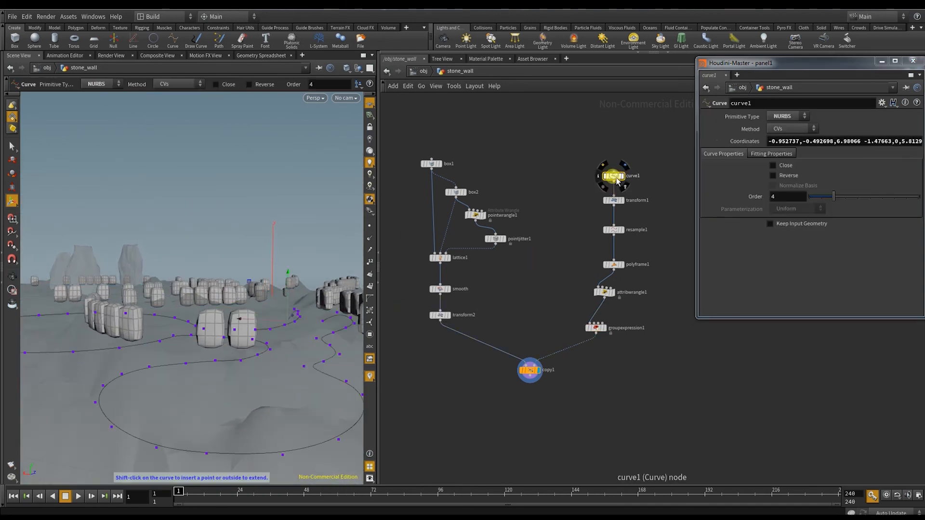
left_click_drag(223, 337, 264, 357)
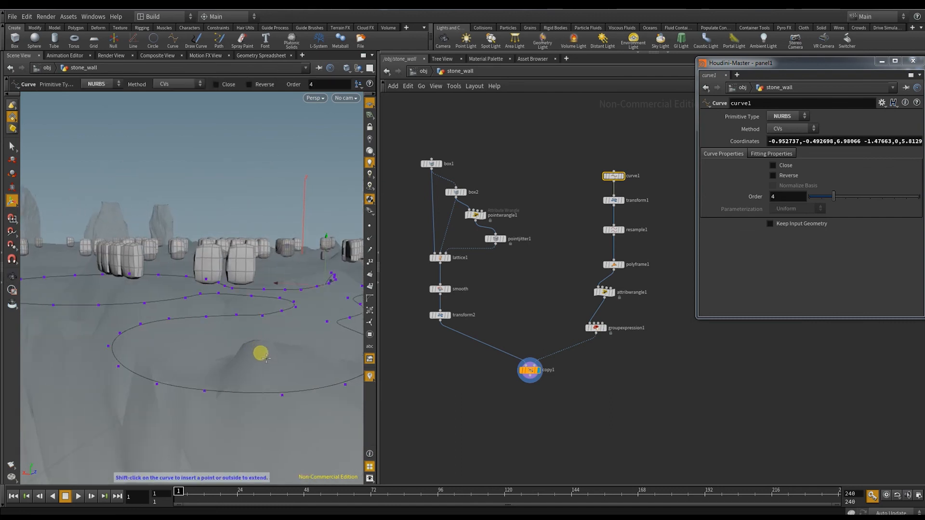
left_click_drag(207, 392, 202, 422)
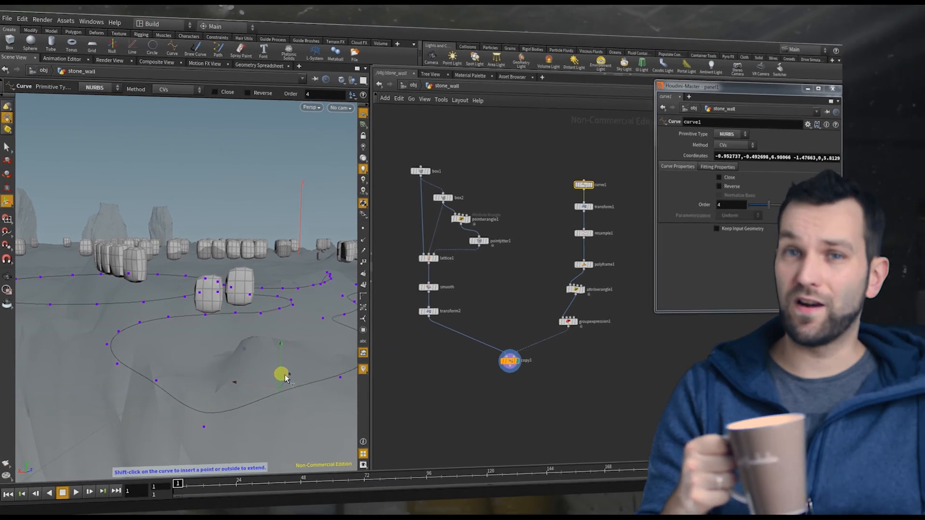
mouse_move(284, 397)
left_mouse_down()
mouse_move(286, 419)
mouse_move(284, 410)
left_mouse_up()
mouse_move(171, 376)
left_mouse_down()
mouse_move(174, 364)
mouse_move(172, 384)
left_mouse_up()
Step: Reposition another control point of the wall's curve and inspect the stone wall from several sides of the island
left_click_drag(174, 352, 273, 357, "alt")
left_click(282, 355)
left_click(202, 314)
left_click_drag(205, 307, 154, 263)
left_click(152, 262)
left_click_drag(141, 318, 209, 331, "alt")
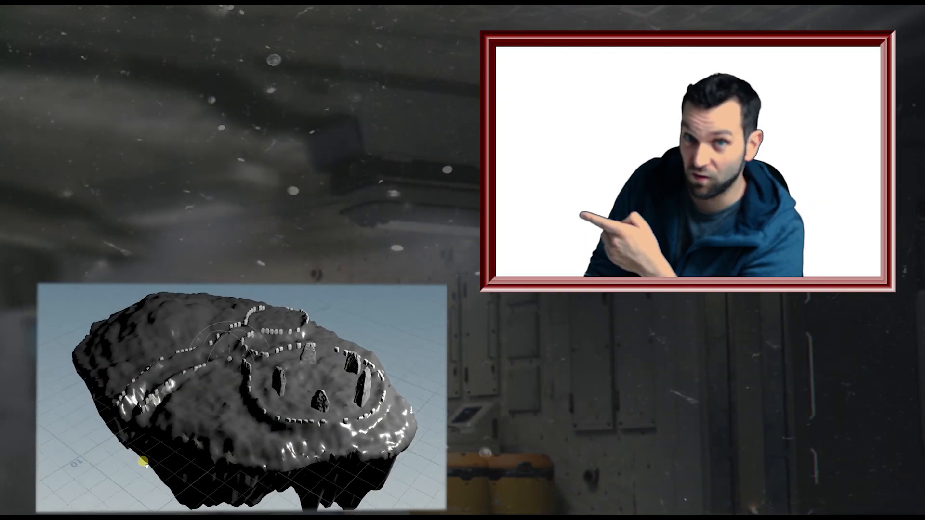
left_click_drag(143, 462, 352, 439, "alt")
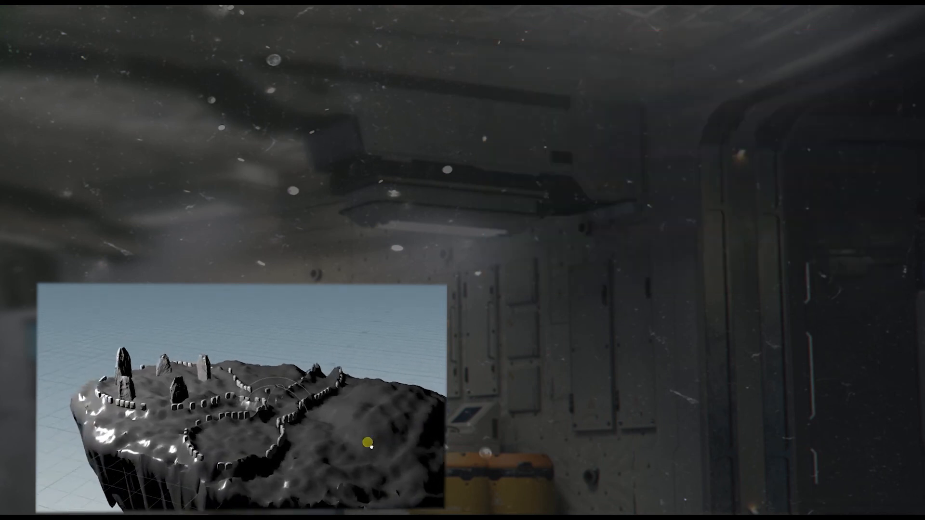